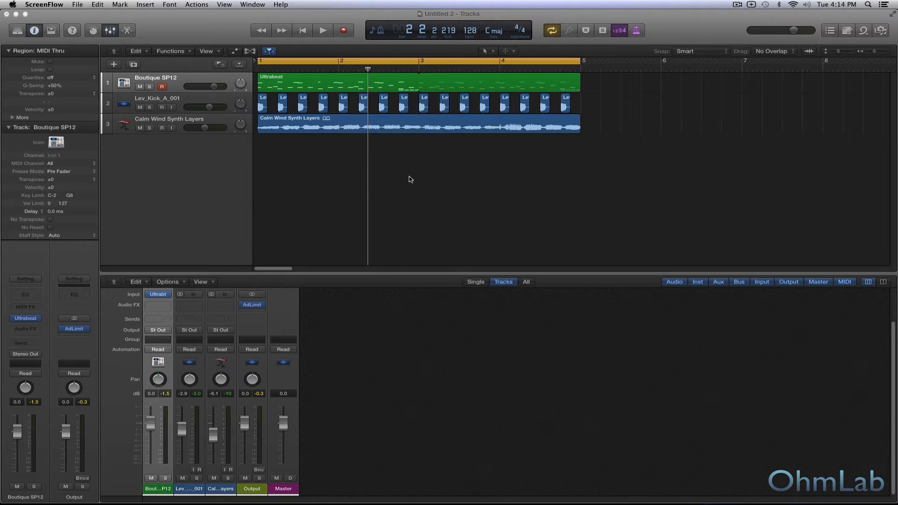
Play back the full loop with the drum, kick and synth tracks together.
click(410, 179)
key(space)
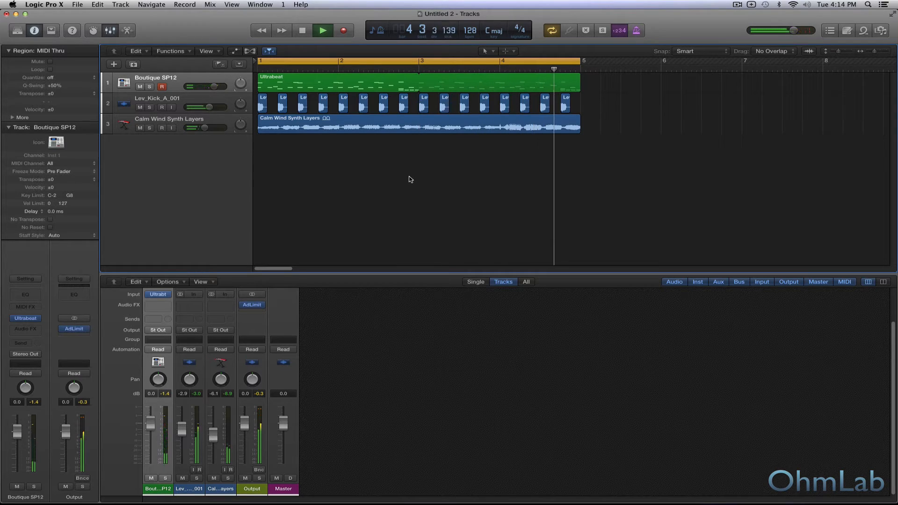
key(space)
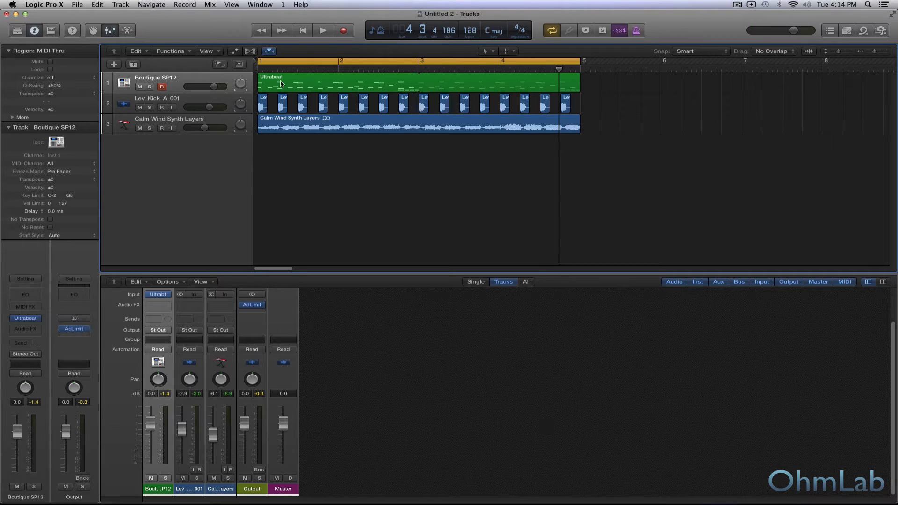
Solo the Calm Wind Synth Layers track, listen to it on its own, and release the solo.
click(194, 102)
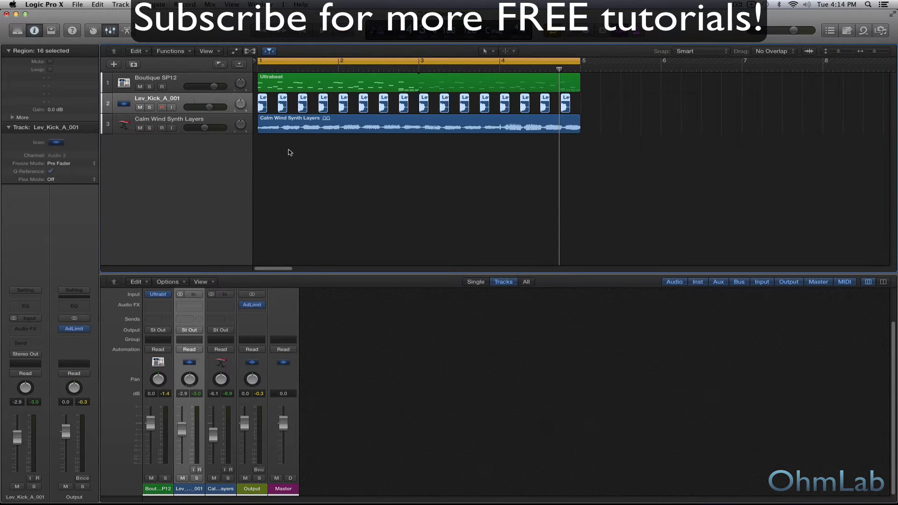
click(223, 122)
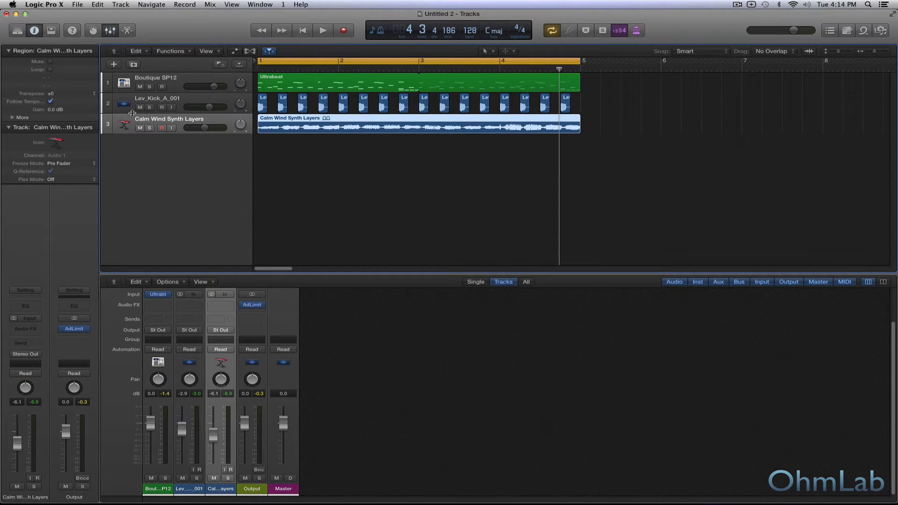
click(149, 127)
key(space)
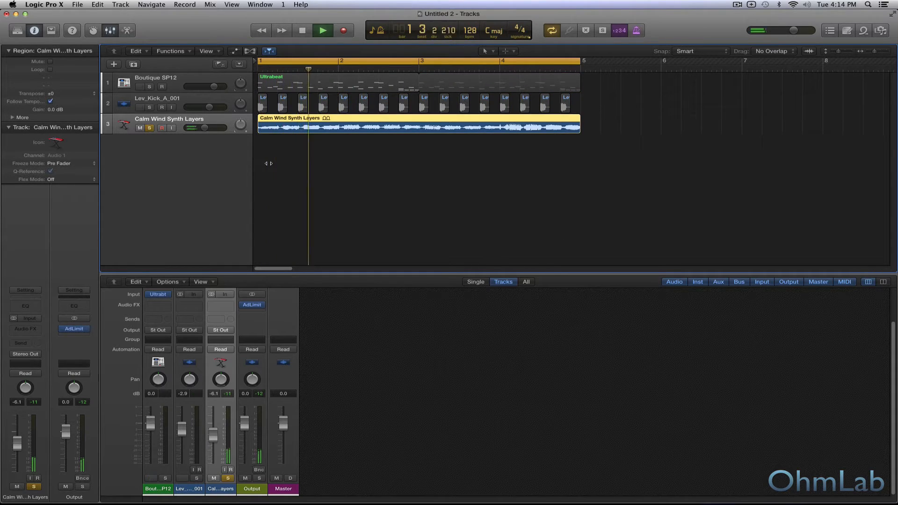
key(space)
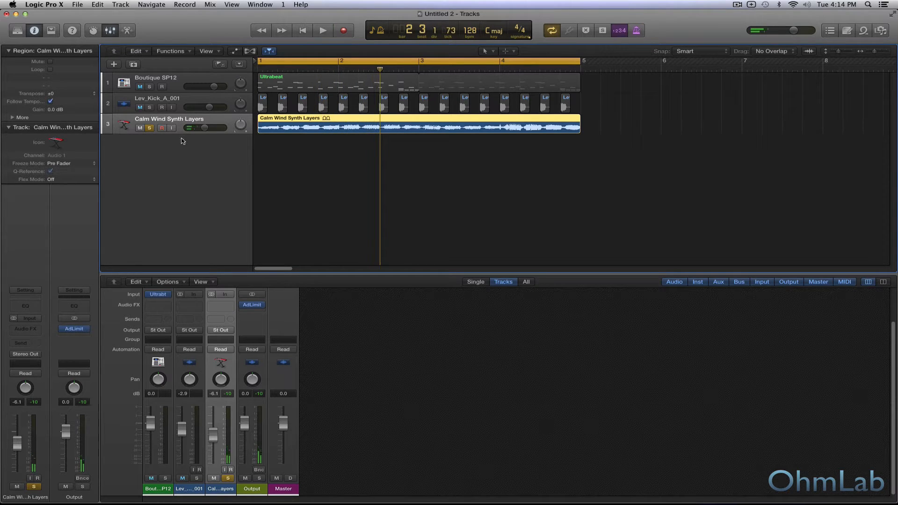
click(150, 128)
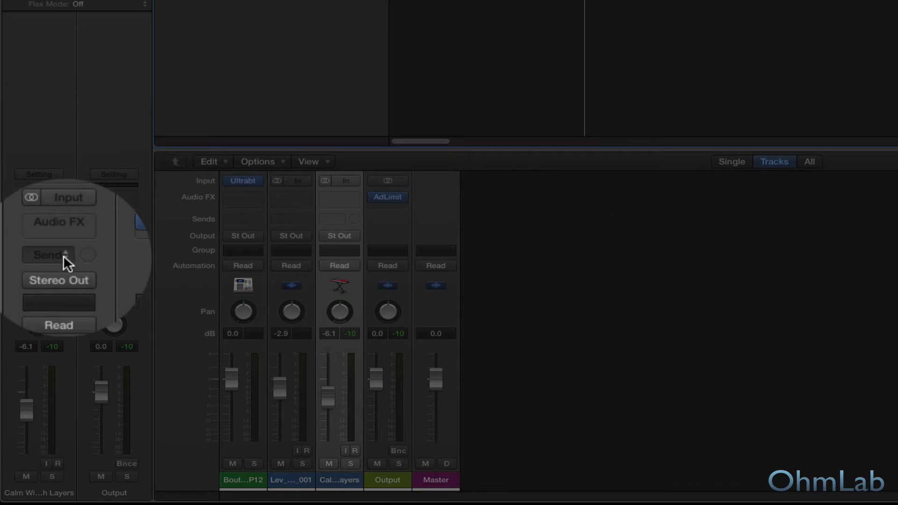
Add a Bus 1 send to the Calm Wind Synth Layers track and set its send level to 0.0 dB.
click(30, 343)
mouse_move(87, 320)
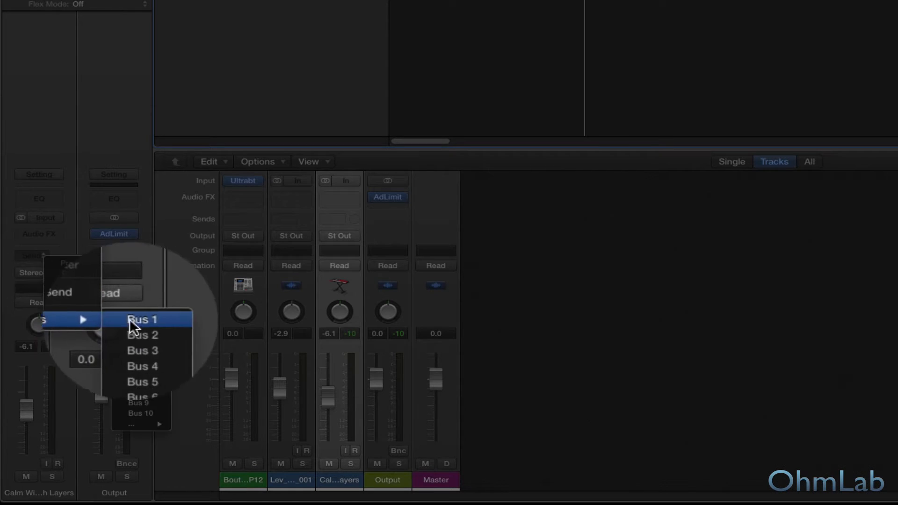
click(132, 318)
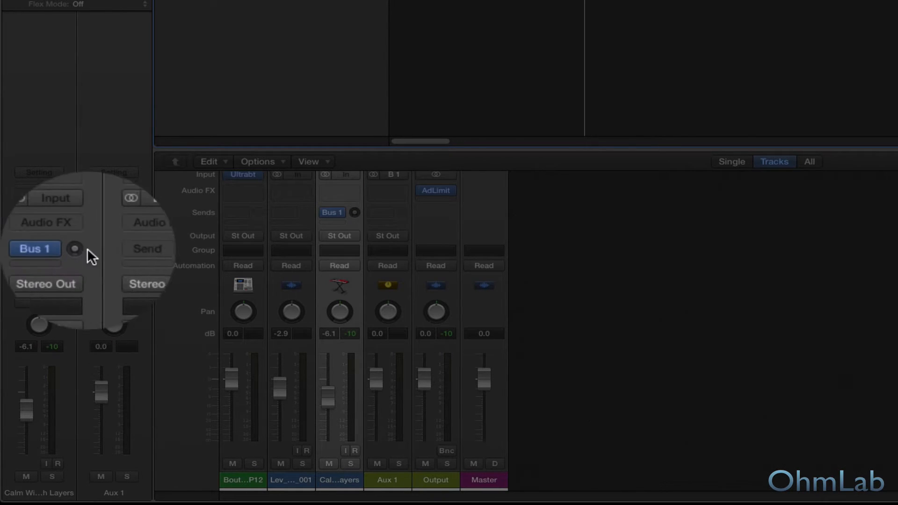
alt+click(58, 250)
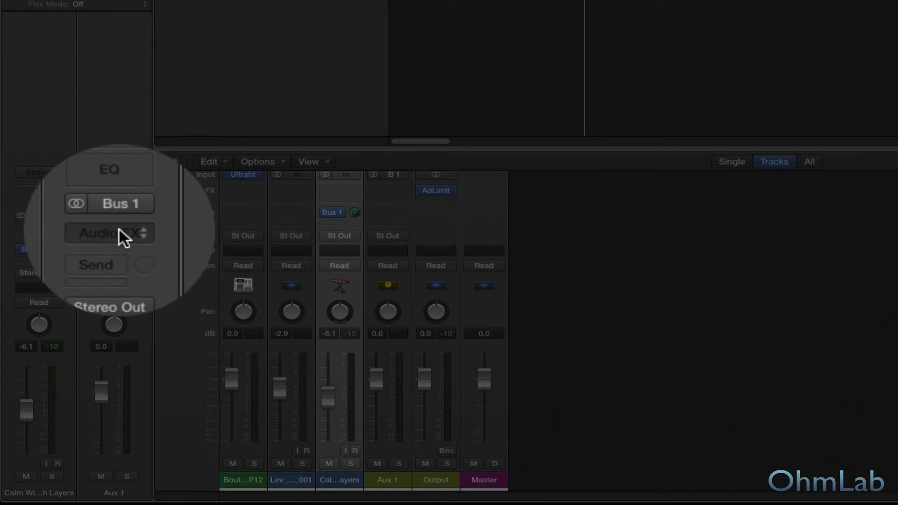
Insert the Space Designer reverb on Aux 1 and move its window over the arrangement.
click(119, 234)
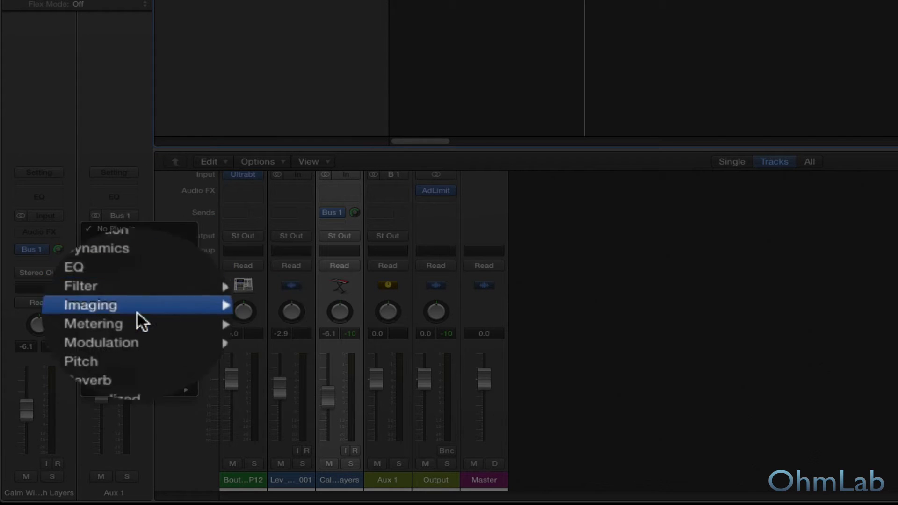
mouse_move(148, 351)
mouse_move(257, 383)
click(330, 383)
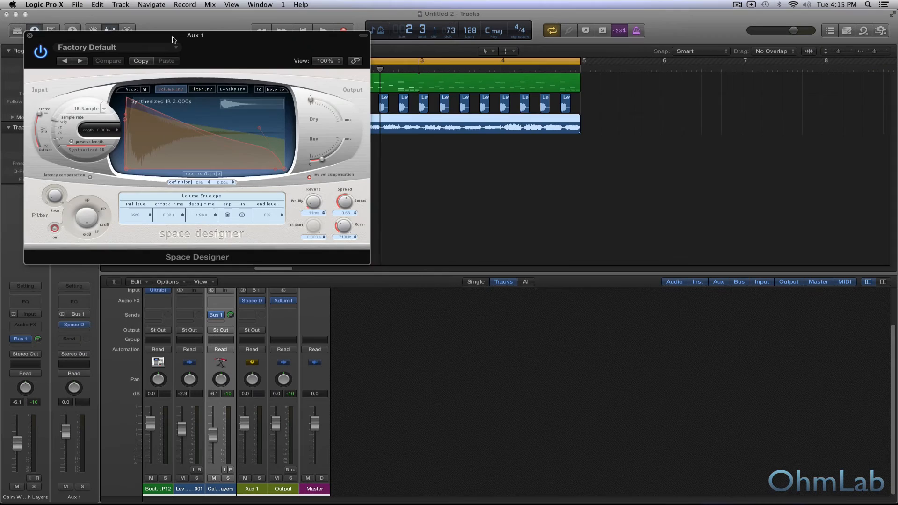
drag(172, 40, 460, 151)
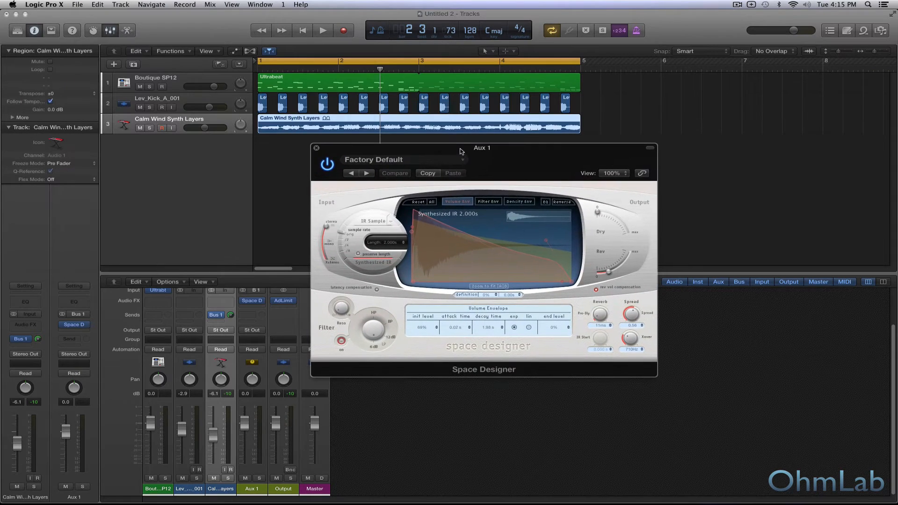
Try the 03.6s String Hall preset from the large halls in Space Designer and audition it with the loop.
click(403, 160)
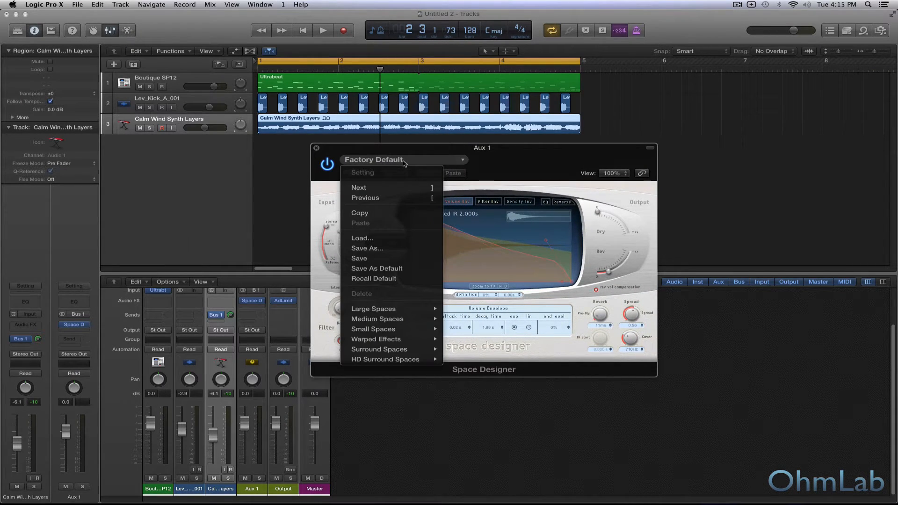
mouse_move(428, 310)
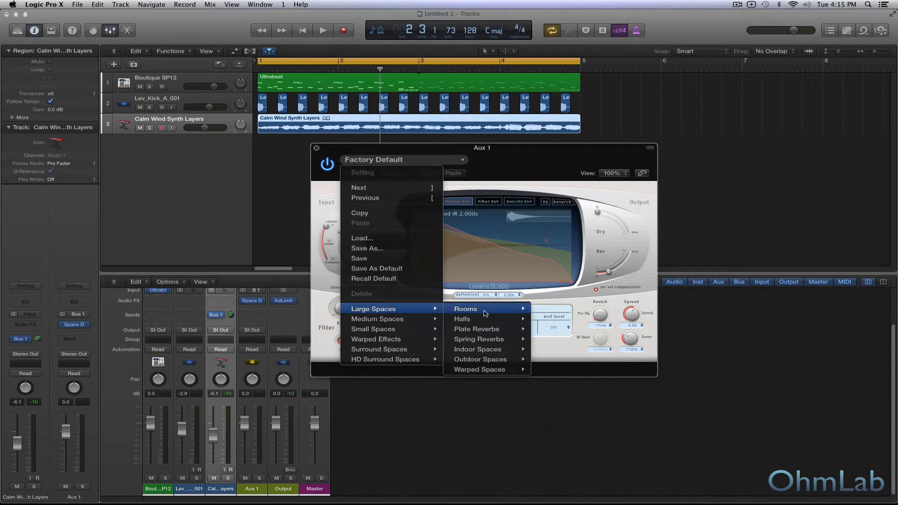
mouse_move(484, 324)
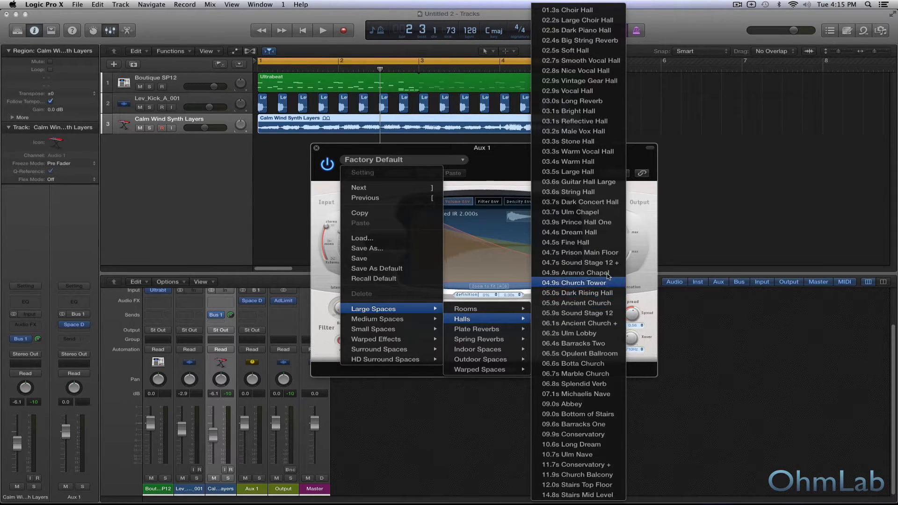
click(572, 193)
key(space)
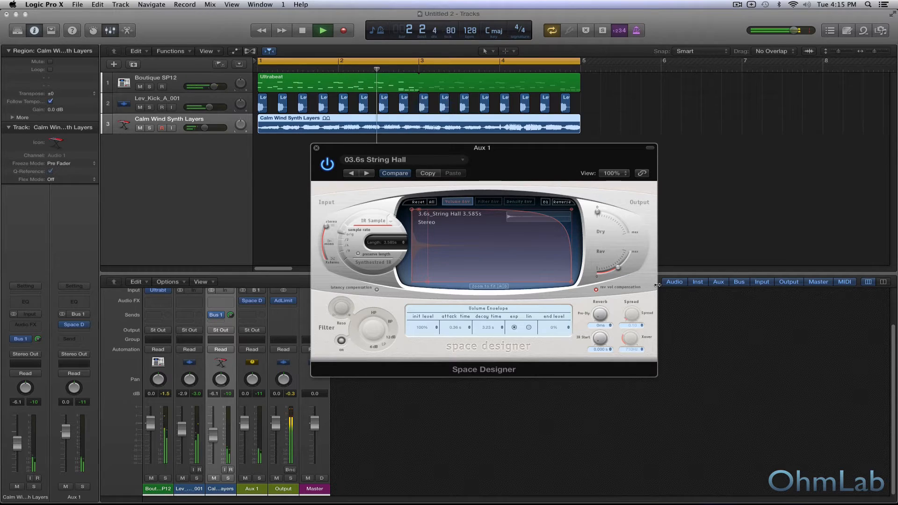
key(space)
Load the 2.0s Space Reverb preset from Space Designer's medium halls and audition it with the loop.
click(402, 159)
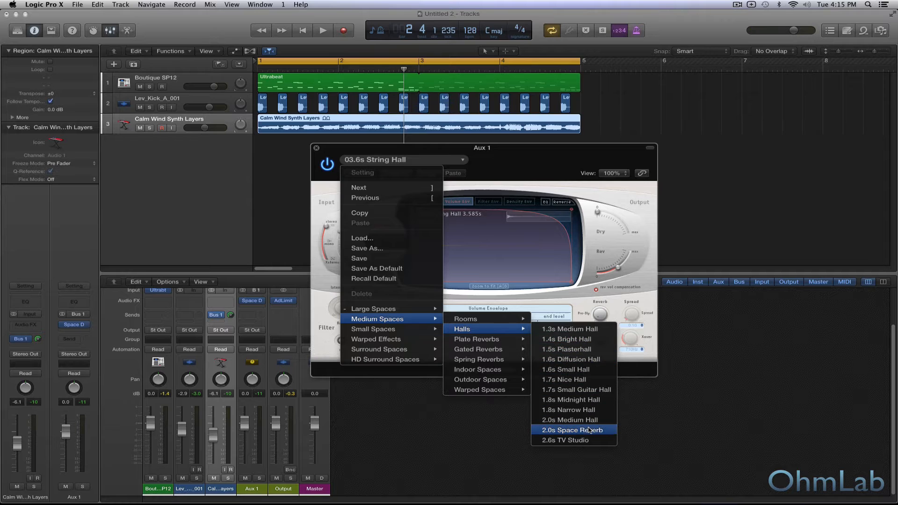
click(573, 430)
key(space)
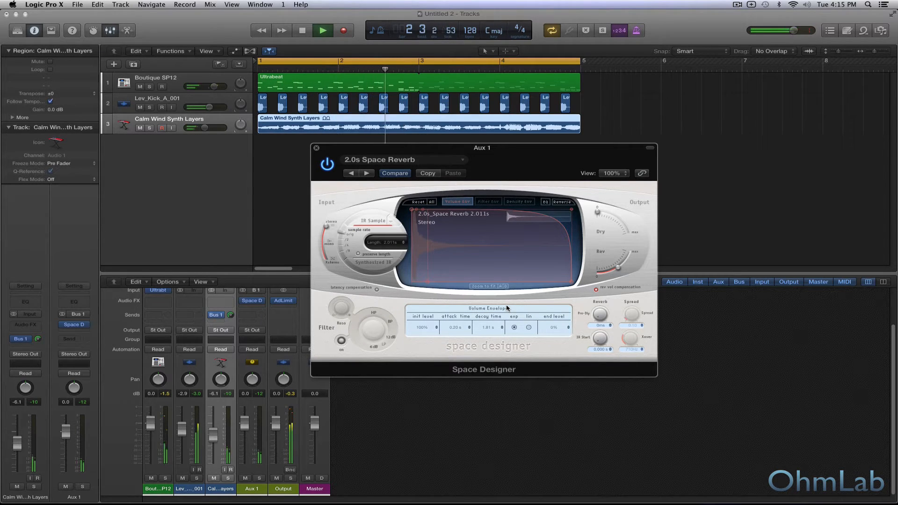
key(space)
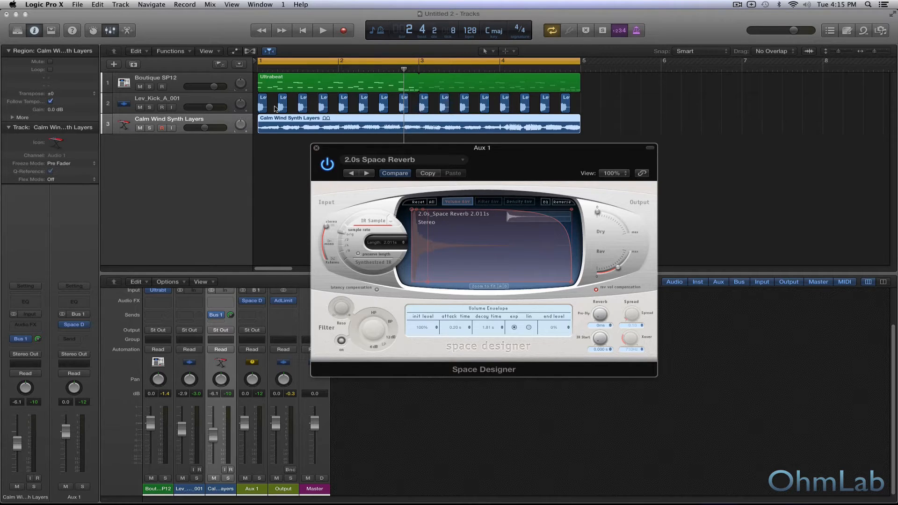
key(space)
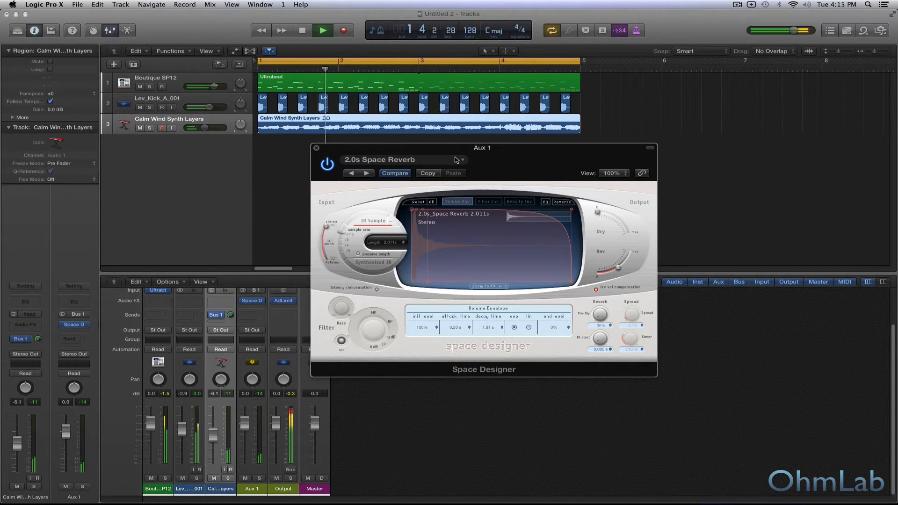
key(space)
Enable Space Designer's EQ, cut the low shelf to about -21 dB at 140 Hz while listening, and close the plug-in.
click(545, 202)
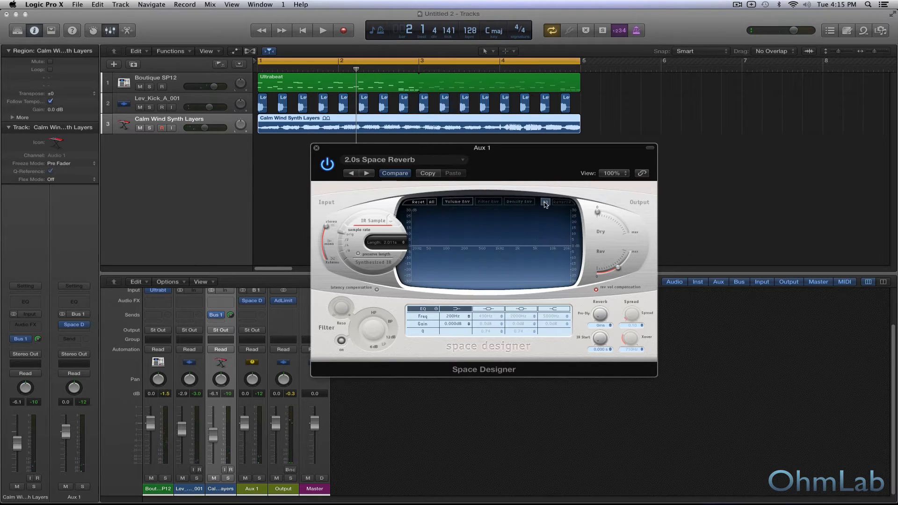
click(545, 203)
drag(444, 254, 435, 273)
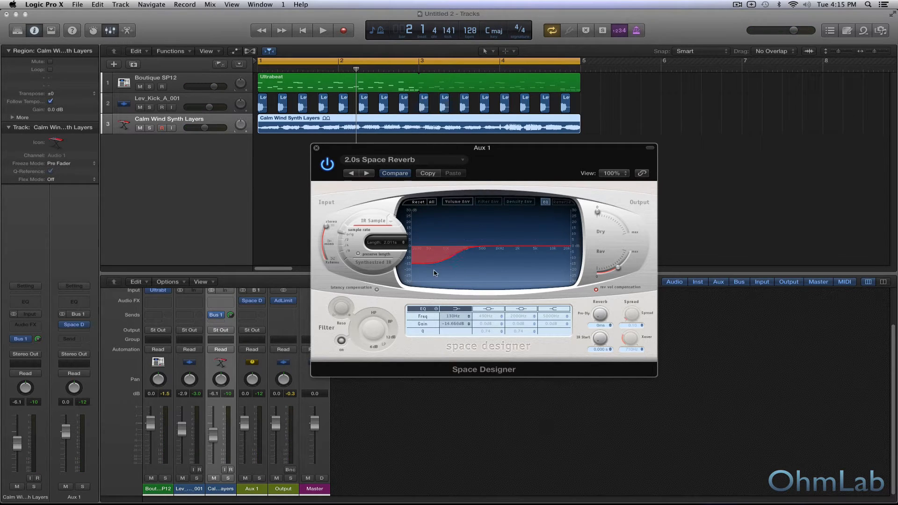
key(space)
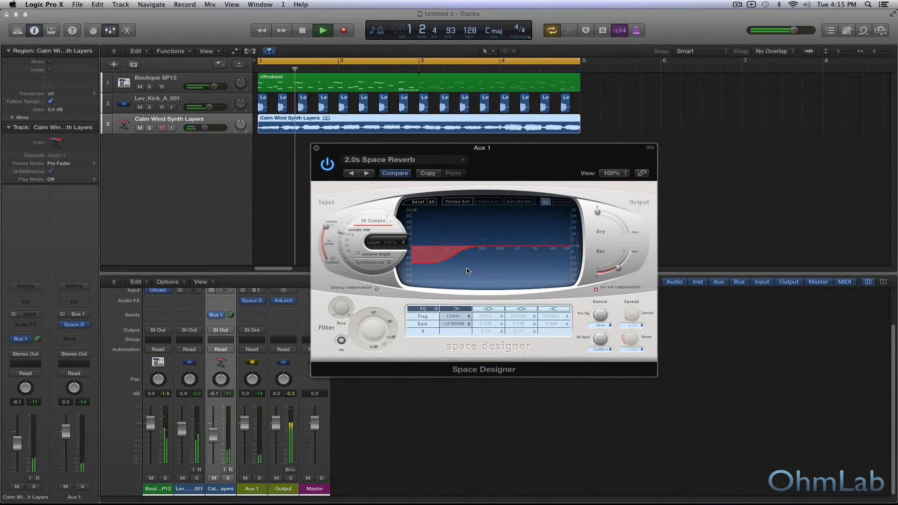
drag(442, 260, 444, 271)
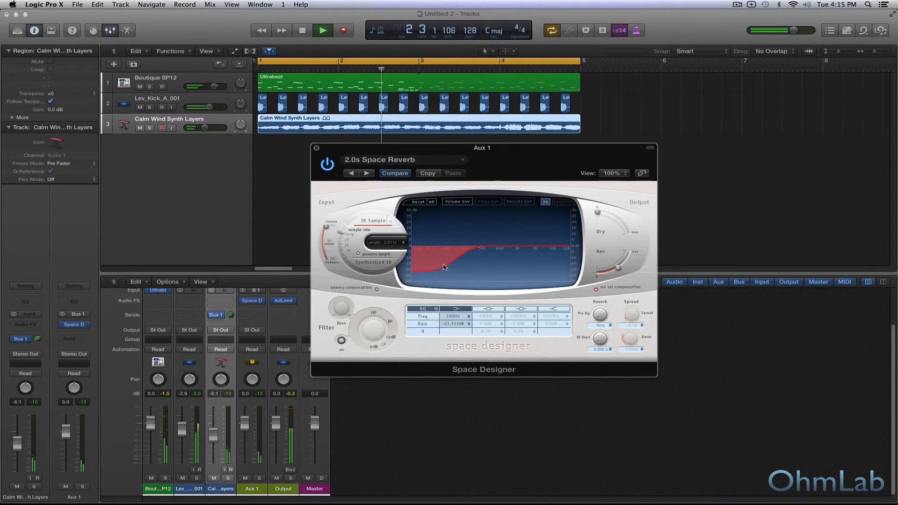
key(space)
click(317, 149)
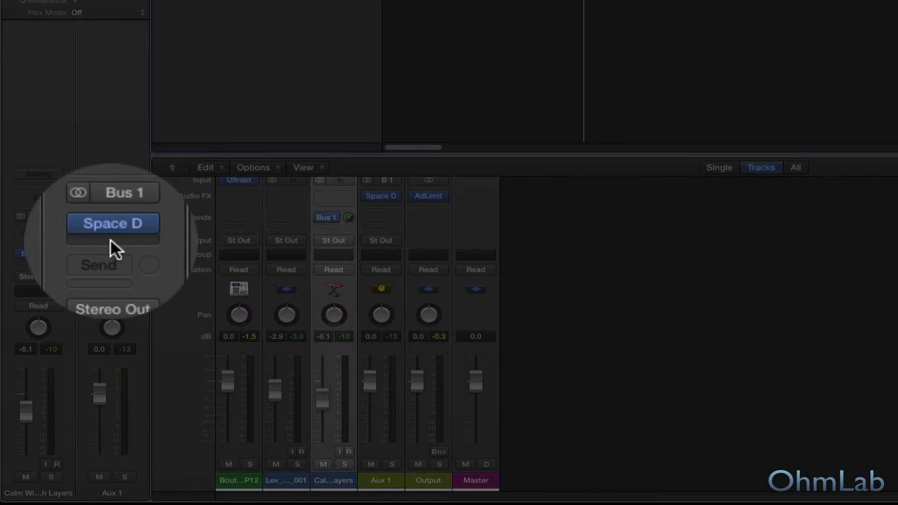
Insert a stereo Noise Gate after Space Designer on Aux 1 and move its window over the arrangement.
click(73, 332)
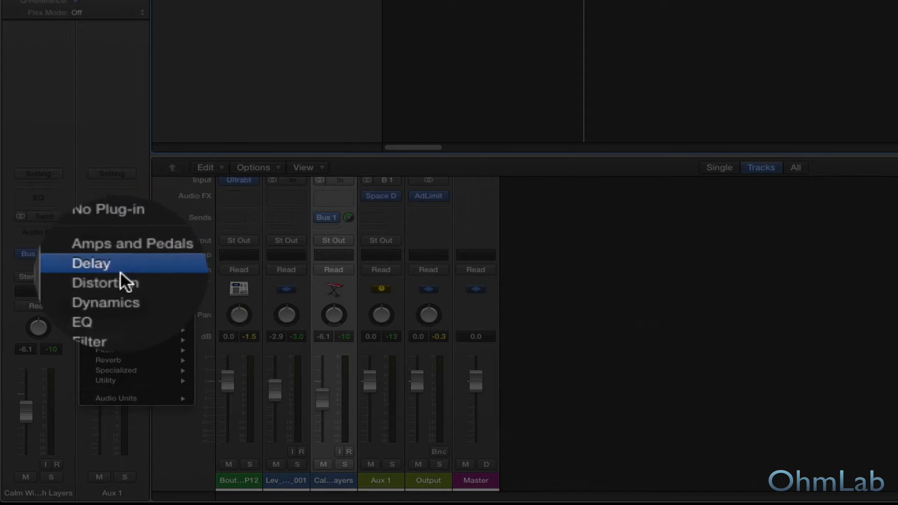
mouse_move(124, 283)
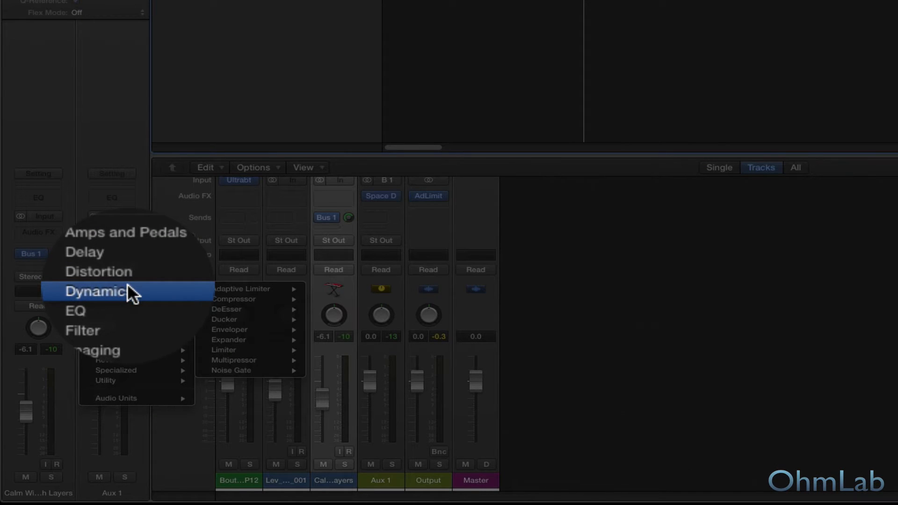
mouse_move(215, 287)
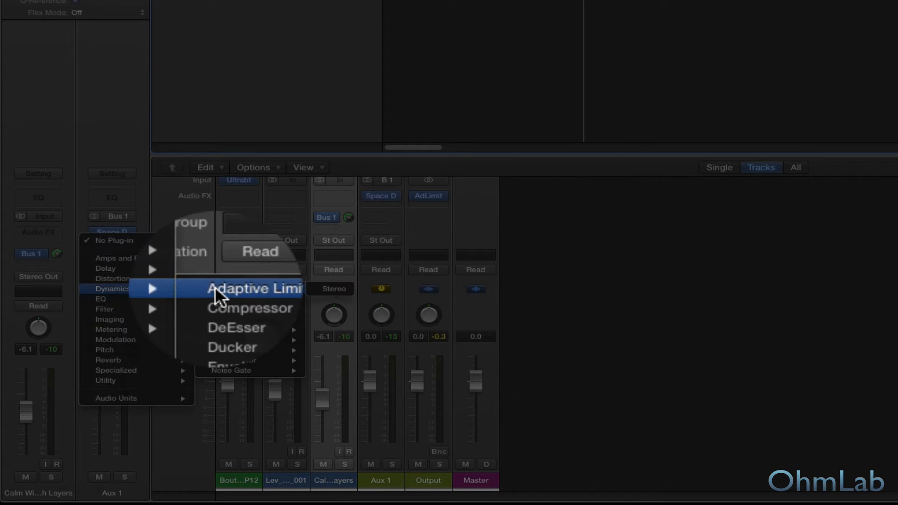
mouse_move(256, 371)
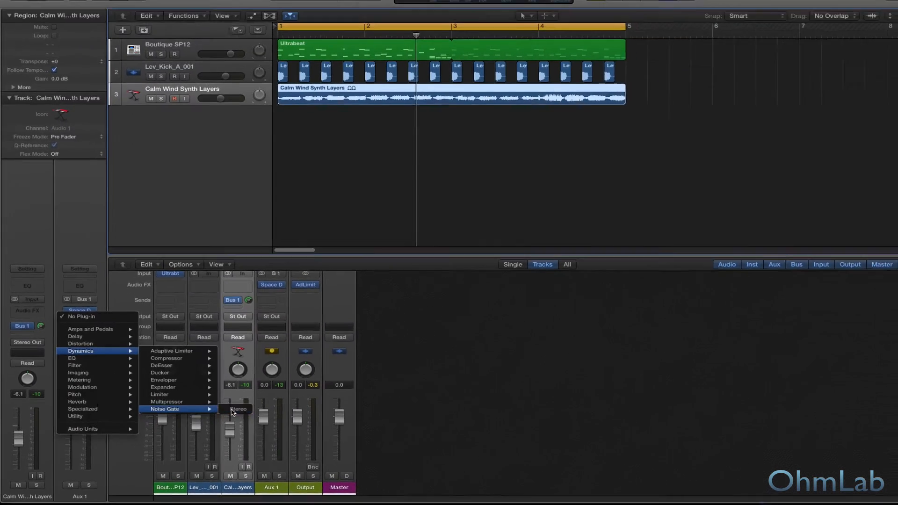
click(325, 371)
drag(145, 39, 481, 180)
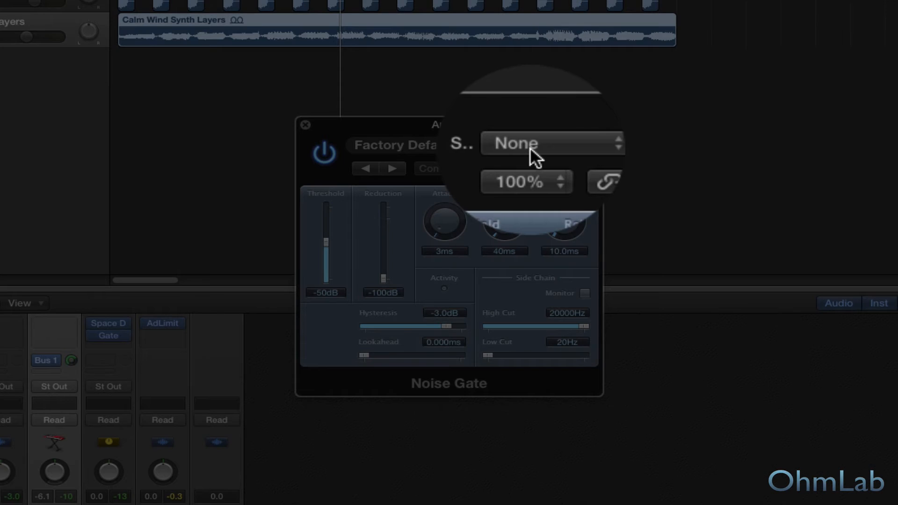
Set the Noise Gate's side chain to the Audio 2 kick track, with threshold -3 dB and side-chain low cut 100 Hz.
click(530, 149)
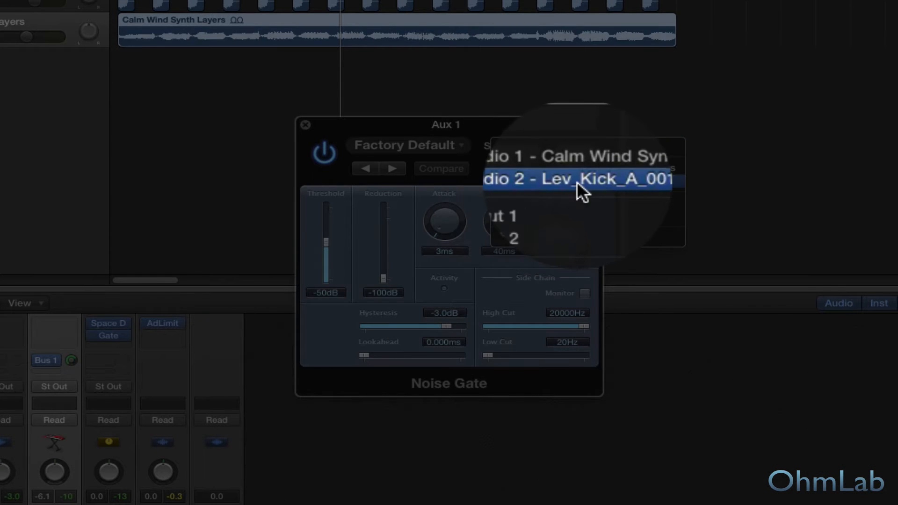
click(578, 184)
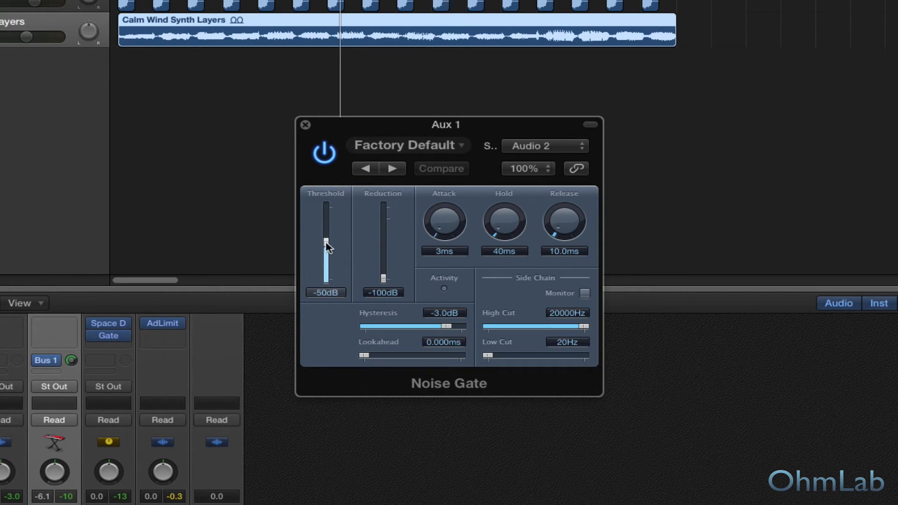
drag(326, 244, 327, 212)
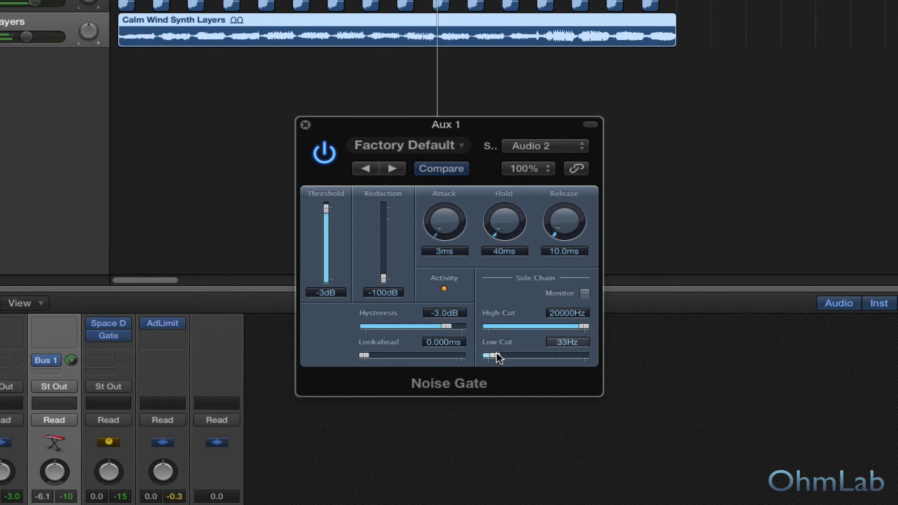
drag(488, 358, 514, 356)
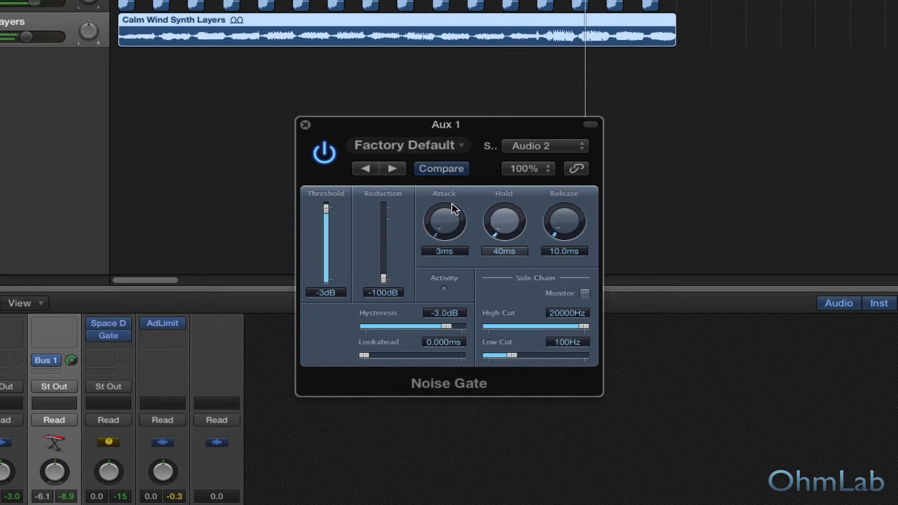
Set the Noise Gate's attack to 7 ms, hold to 190 ms and release to 128.6 ms while the loop plays.
drag(444, 225, 444, 222)
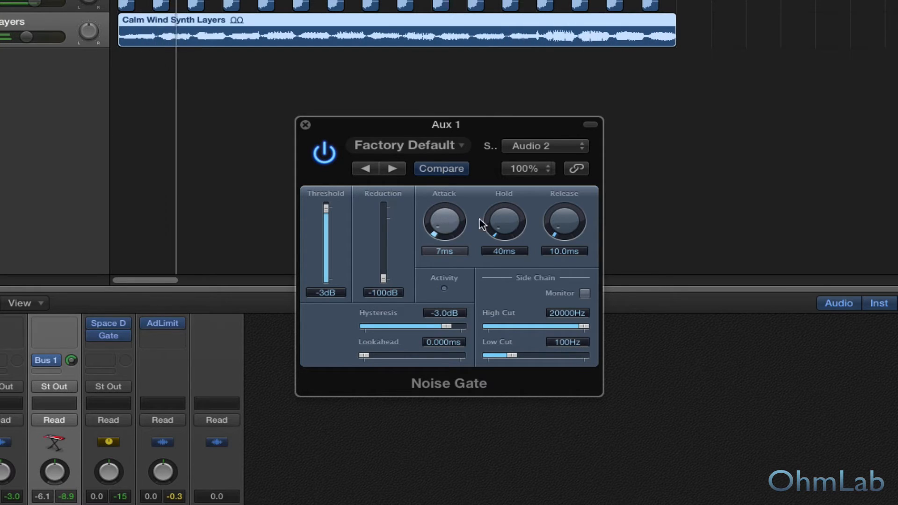
drag(488, 227, 568, 180)
drag(504, 228, 512, 219)
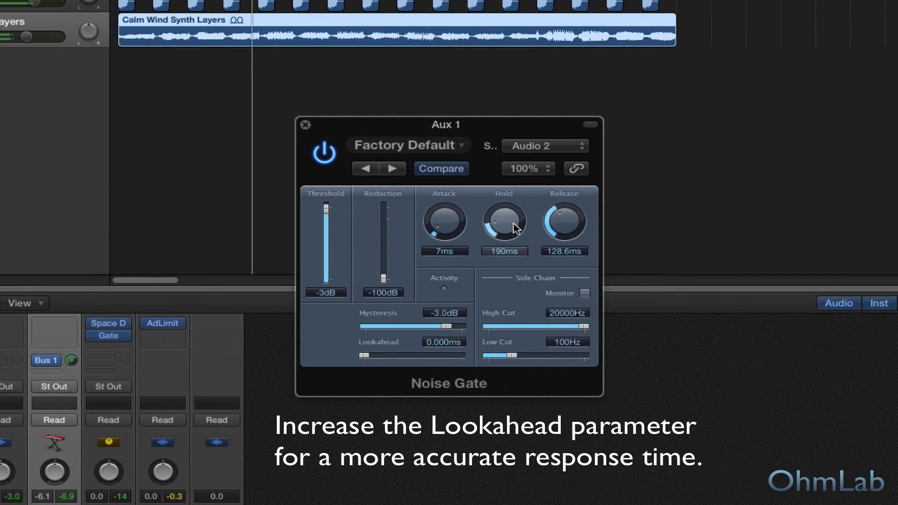
drag(509, 214, 506, 224)
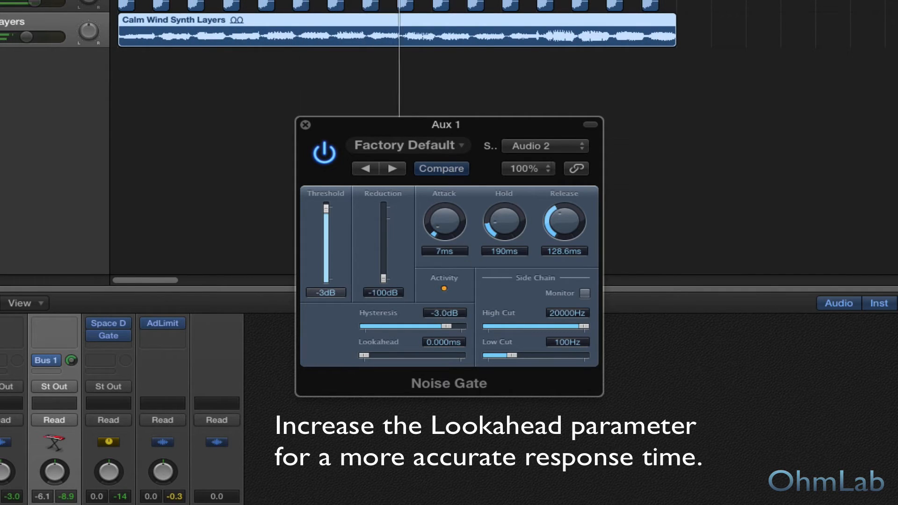
Solo the synth track to hear the gated reverb, set the Noise Gate's attack to 6 ms, and unsolo the track.
key(s)
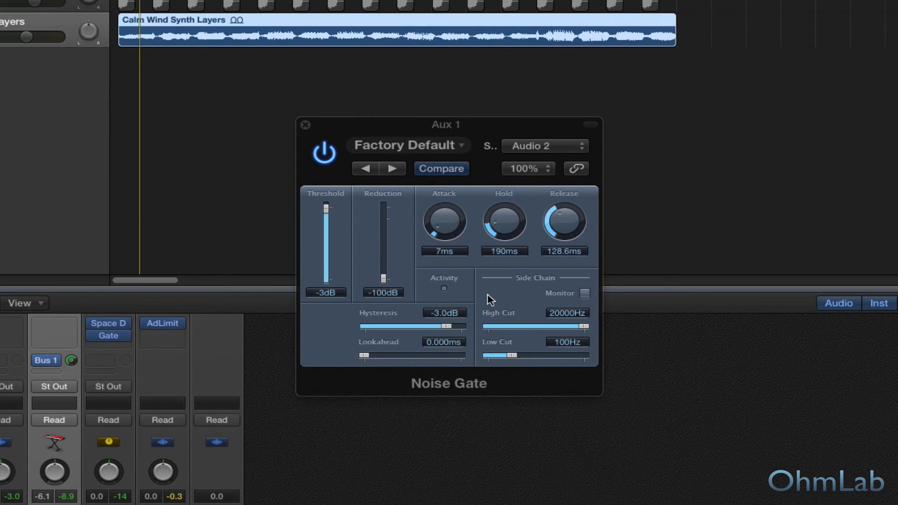
drag(456, 234, 453, 228)
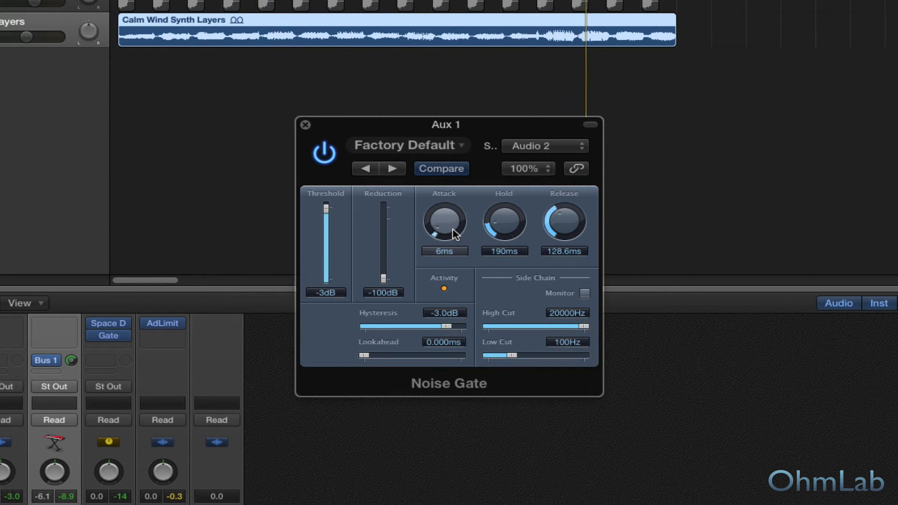
click(119, 504)
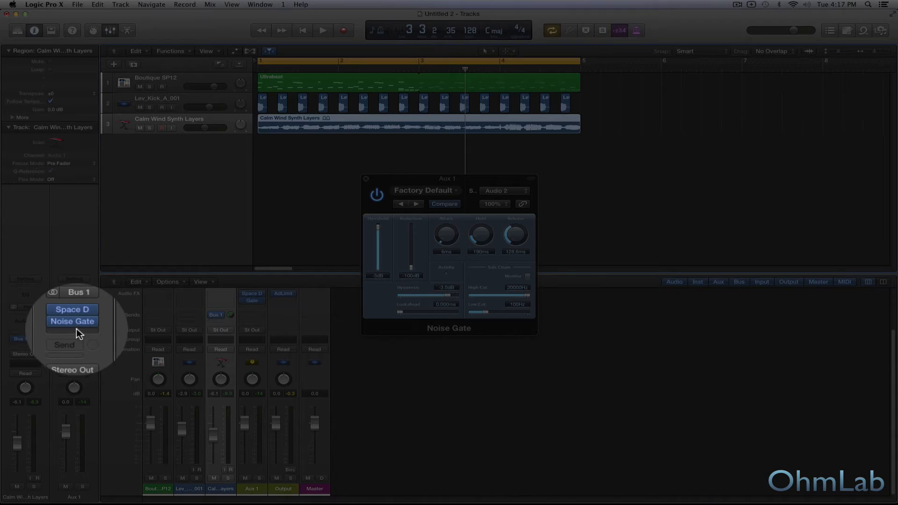
Insert a Channel EQ after the Noise Gate on Aux 1 and enable its low-cut band.
click(76, 323)
mouse_move(93, 368)
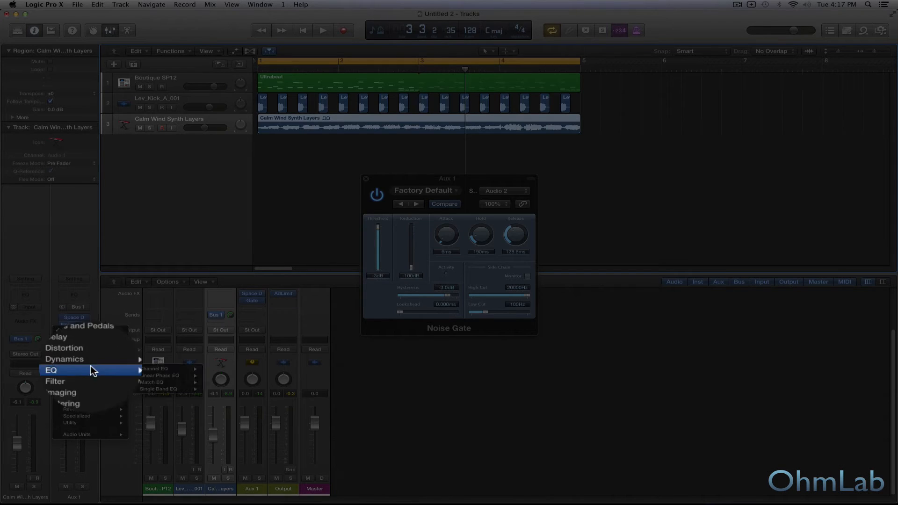
mouse_move(161, 369)
click(220, 369)
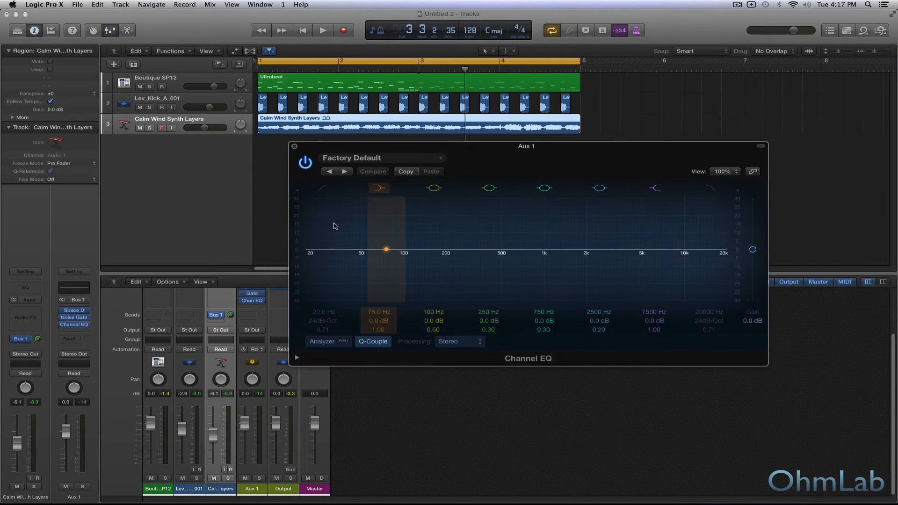
click(323, 189)
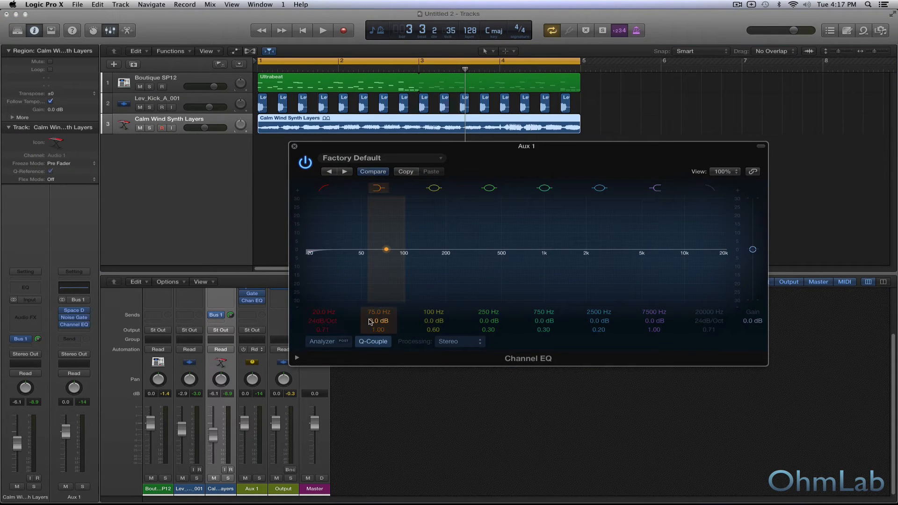
Set the Channel EQ's low cut to 510 Hz with a 12 dB/Oct slope while the loop plays.
key(space)
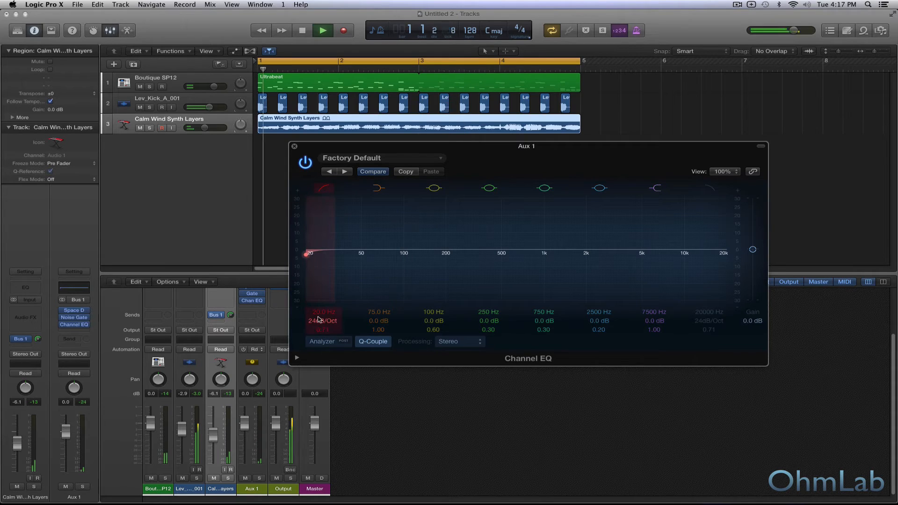
drag(323, 312, 323, 235)
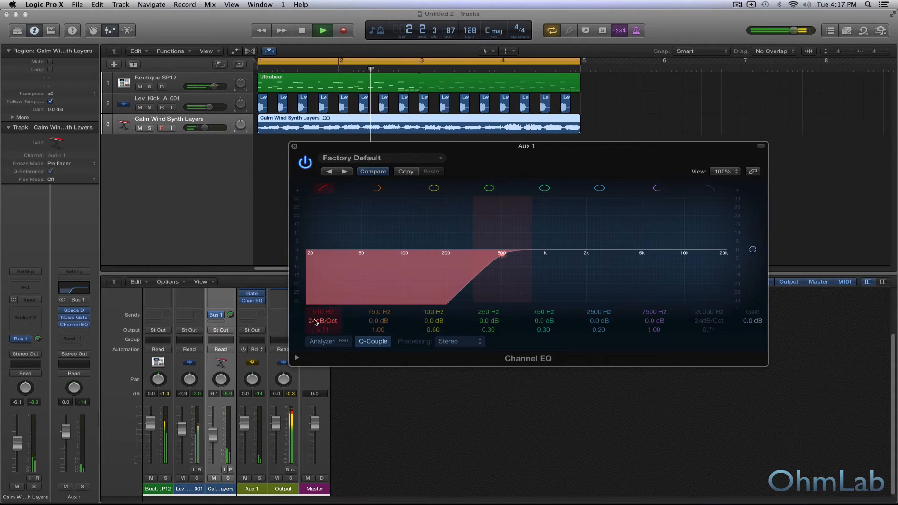
drag(323, 320, 323, 327)
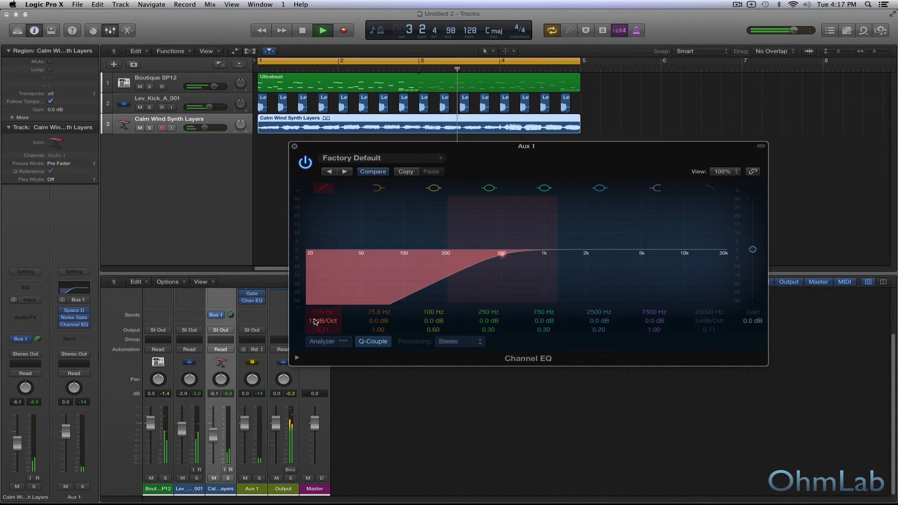
Audition the filtered reverb with Aux 1 soloed and in the full mix, stop playback, and close the Channel EQ.
click(259, 478)
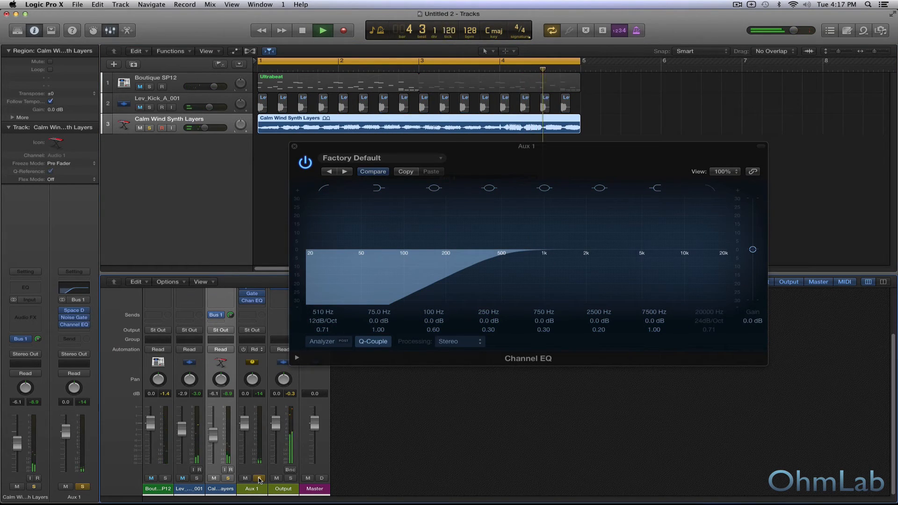
click(260, 478)
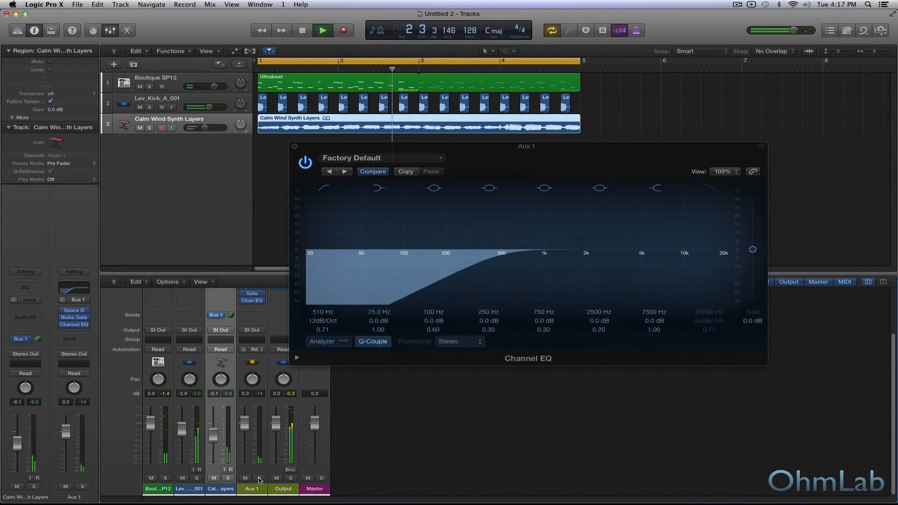
key(space)
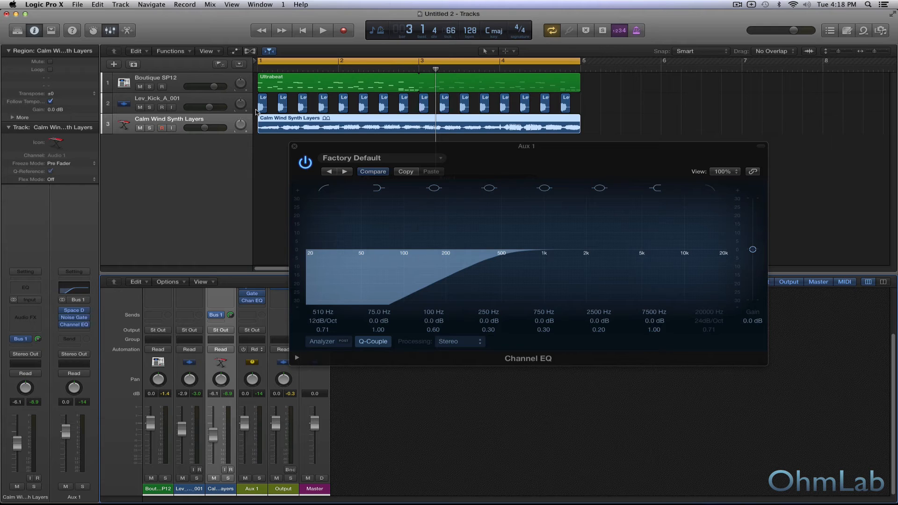
click(294, 146)
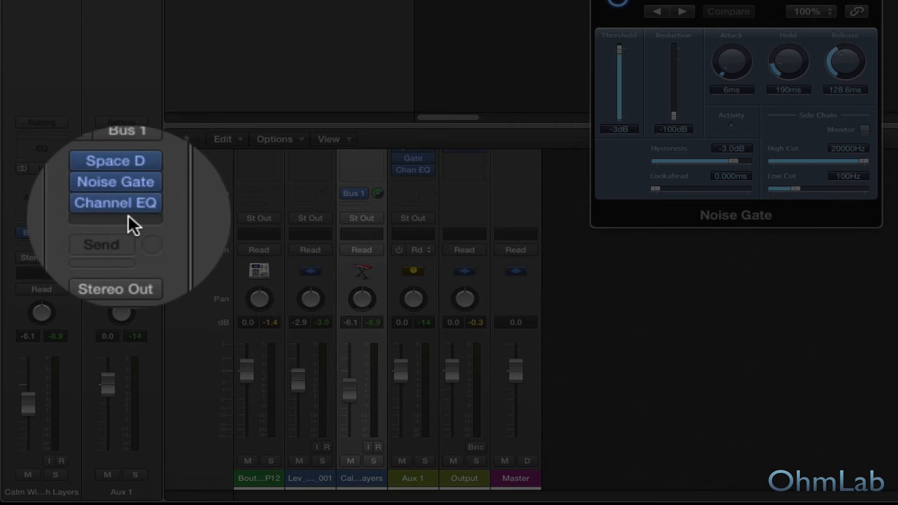
Insert a Tape Delay after the Channel EQ on Aux 1 and set its delay to an eighth note (234.3 ms) during playback.
click(129, 215)
mouse_move(135, 245)
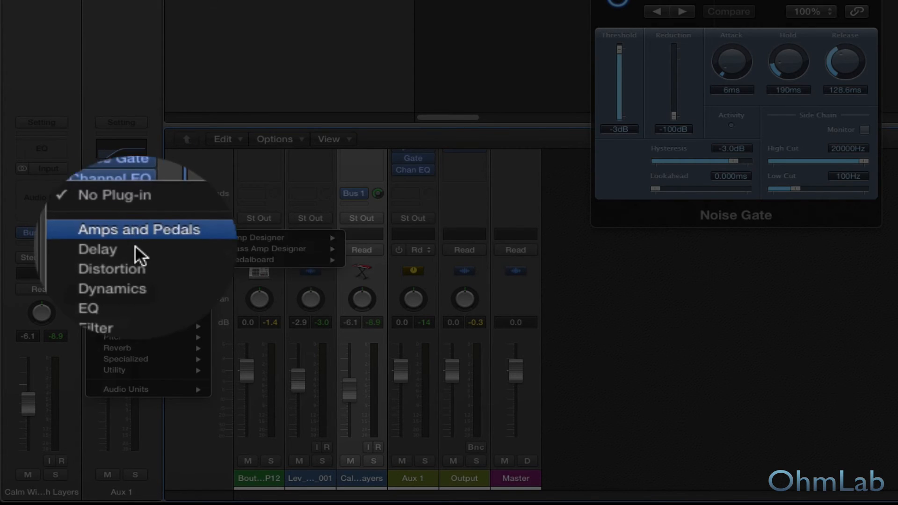
mouse_move(268, 294)
click(342, 294)
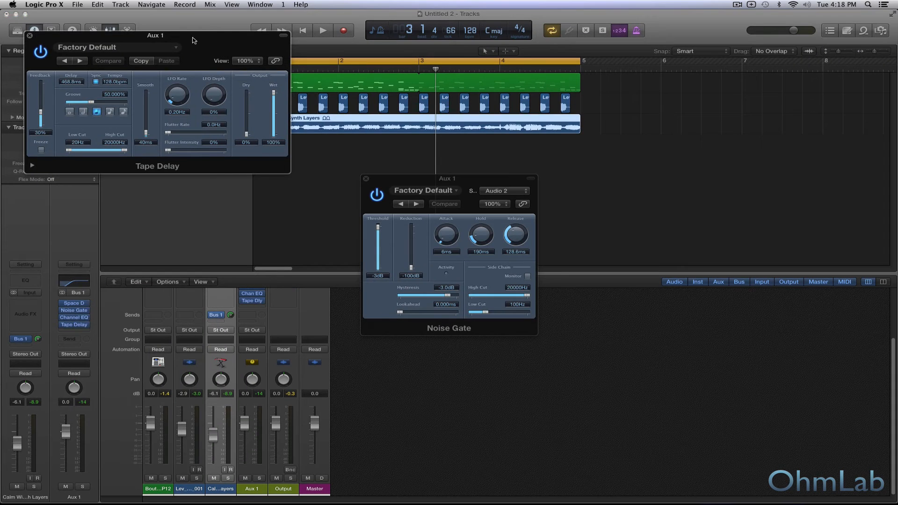
drag(194, 40, 548, 245)
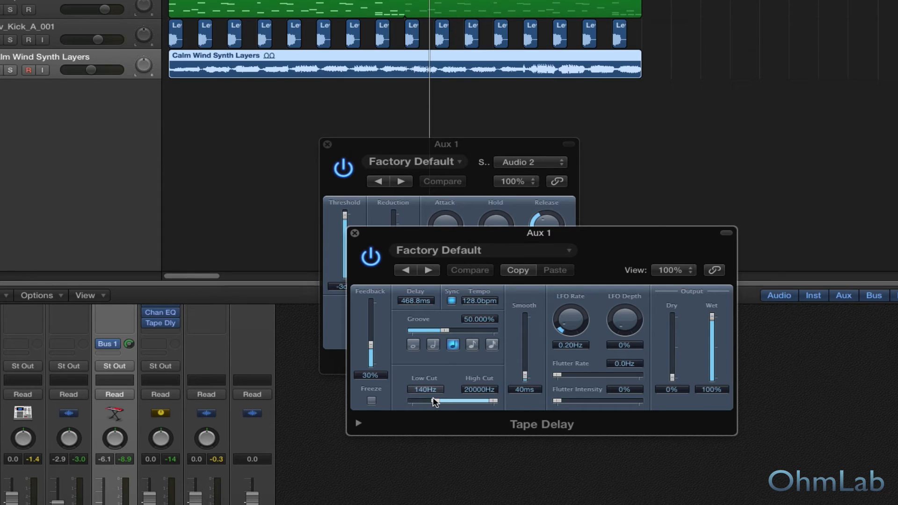
key(space)
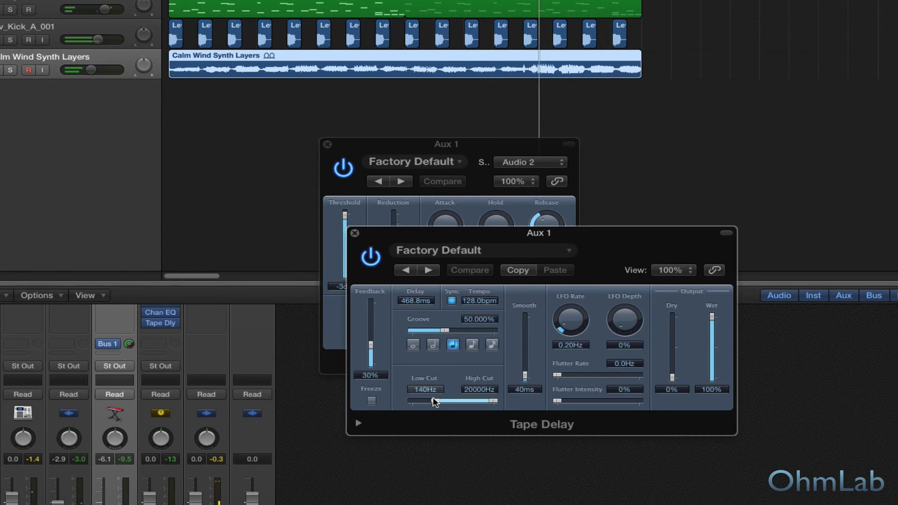
click(473, 345)
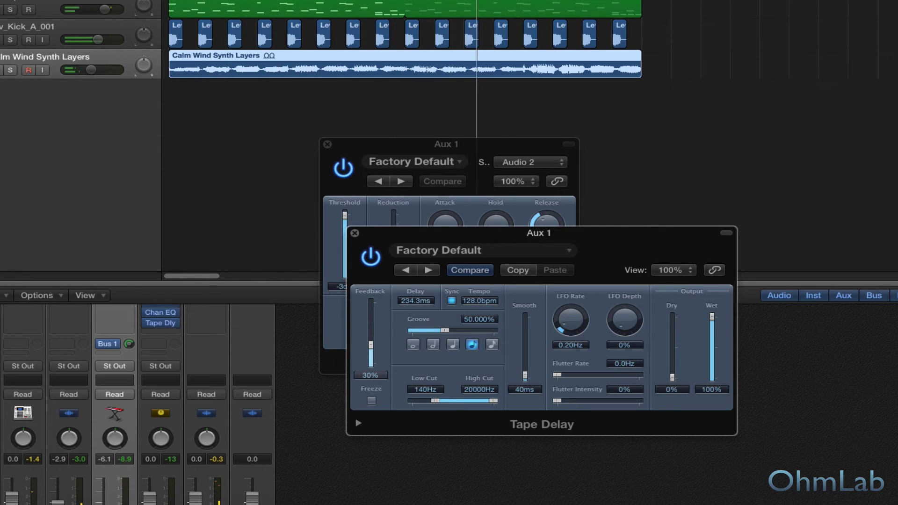
Compare the loop with the Tape Delay and Channel EQ bypassed and active, and stop playback.
click(146, 324)
click(145, 313)
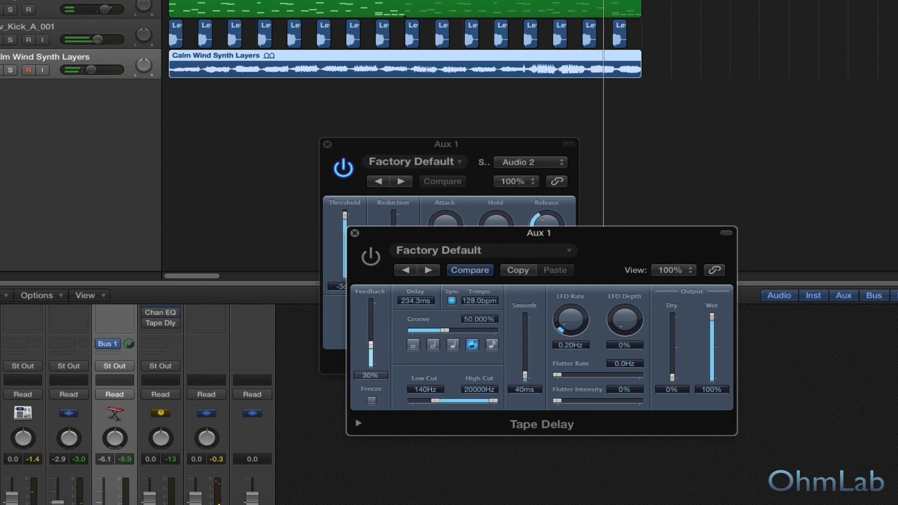
click(146, 306)
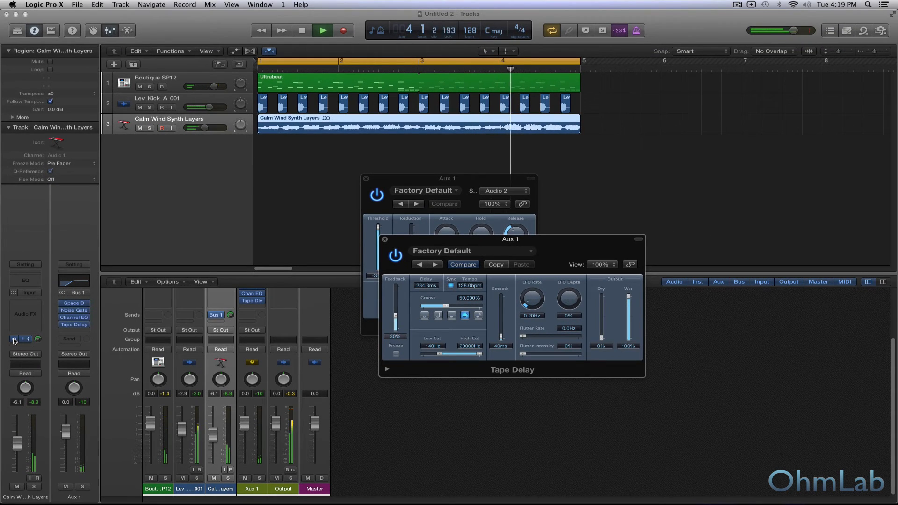
key(space)
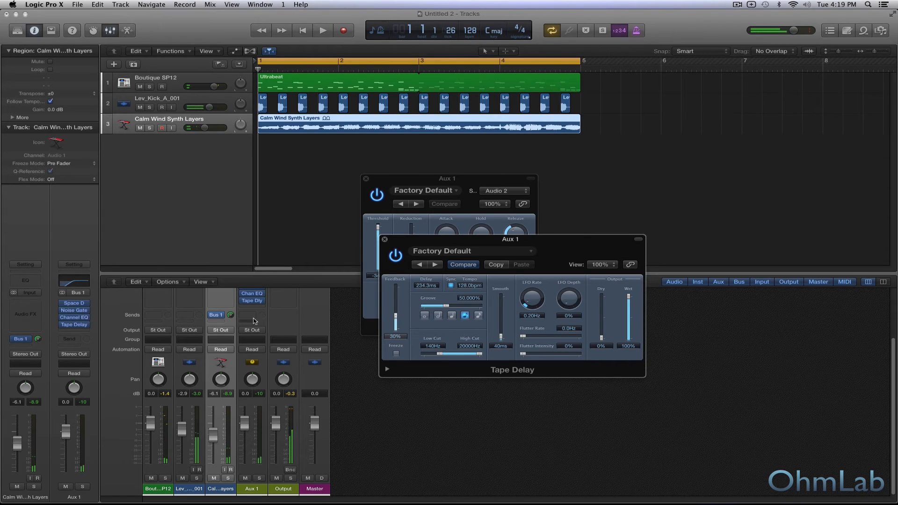
Reopen Aux 1's Channel EQ, set the low cut to 900 Hz, and boost the 2500 Hz band by +6.0 dB at 3050 Hz.
click(76, 318)
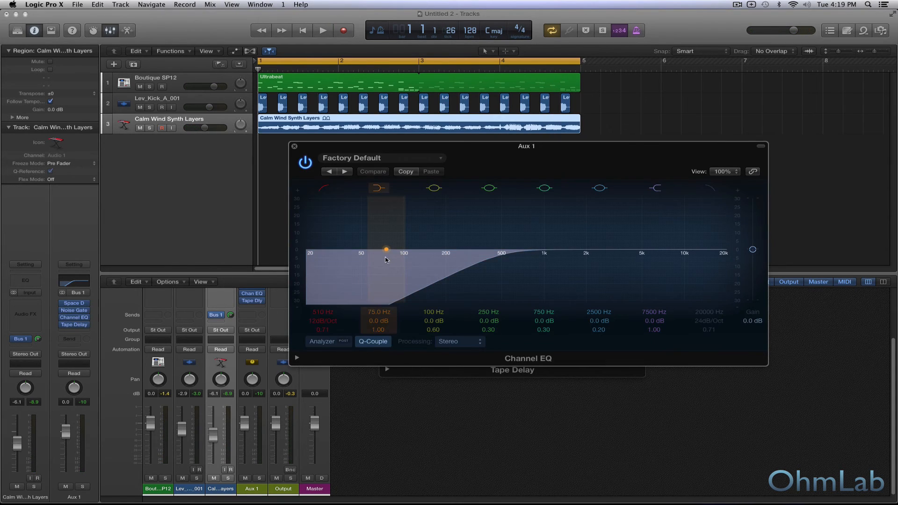
drag(324, 312, 324, 305)
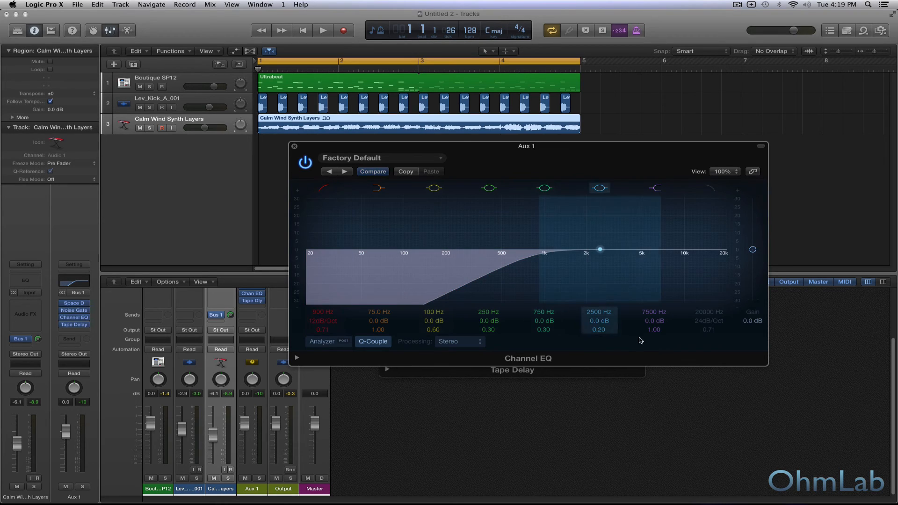
drag(596, 322, 597, 316)
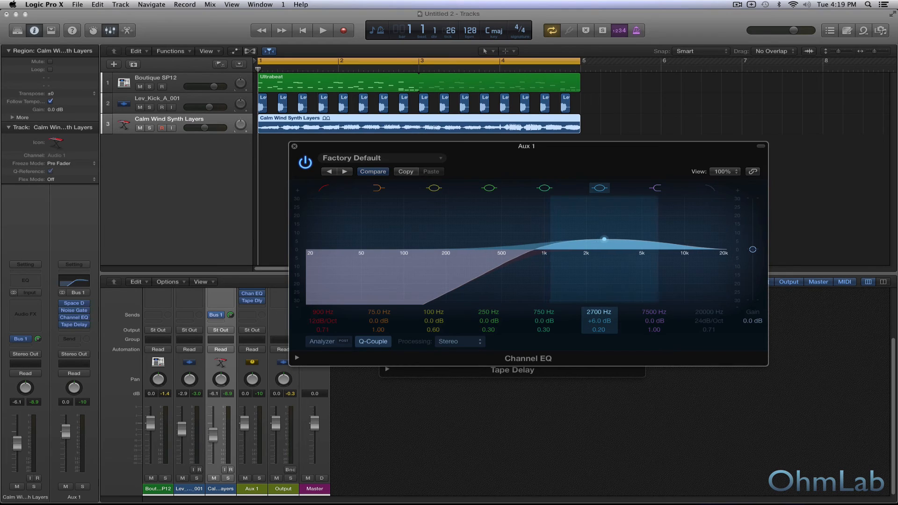
drag(599, 312, 598, 310)
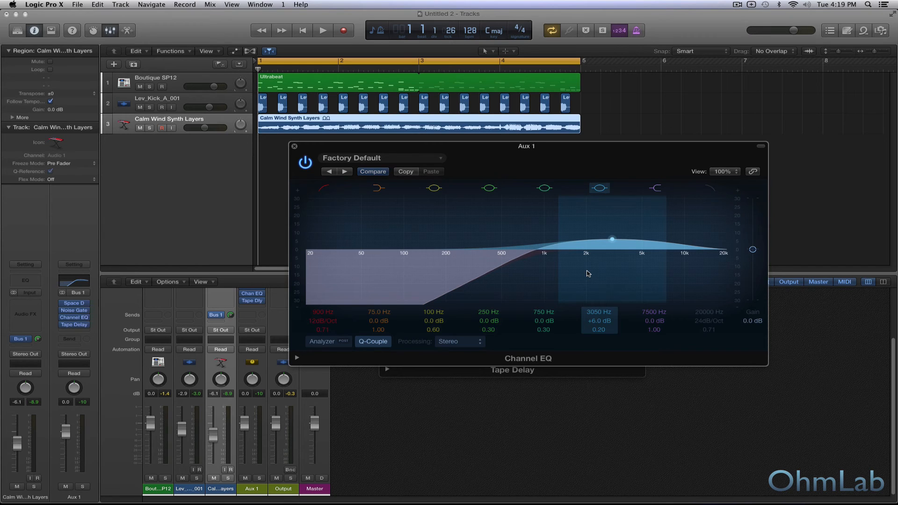
Raise the Channel EQ's 7500 Hz high shelf to +5.0 dB while the loop plays, and close the EQ.
key(space)
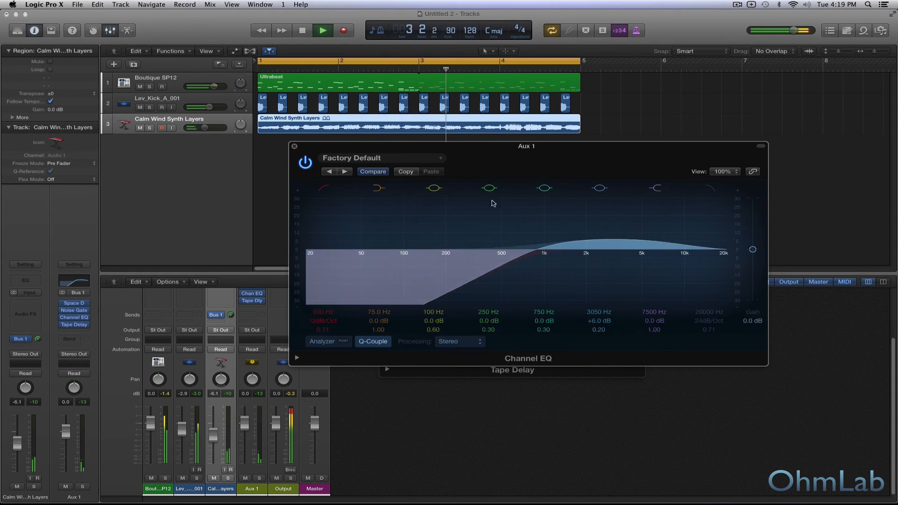
drag(666, 250, 666, 245)
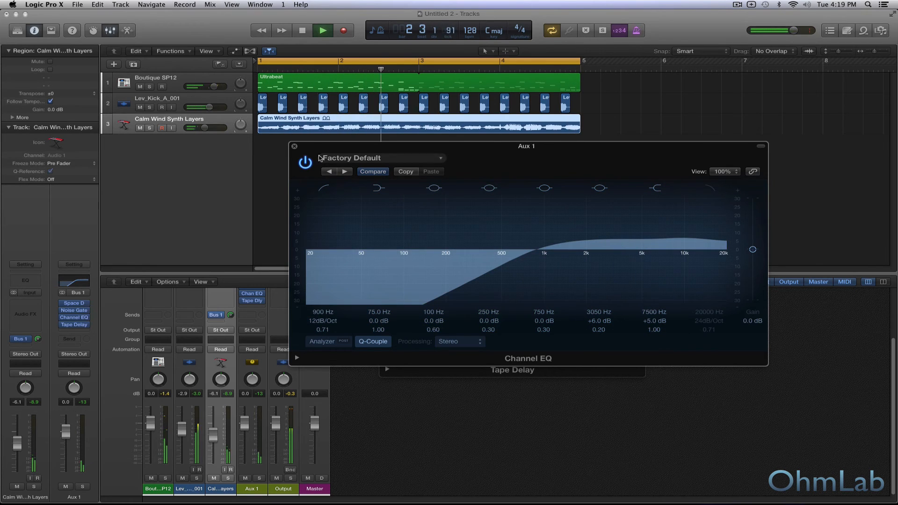
click(294, 146)
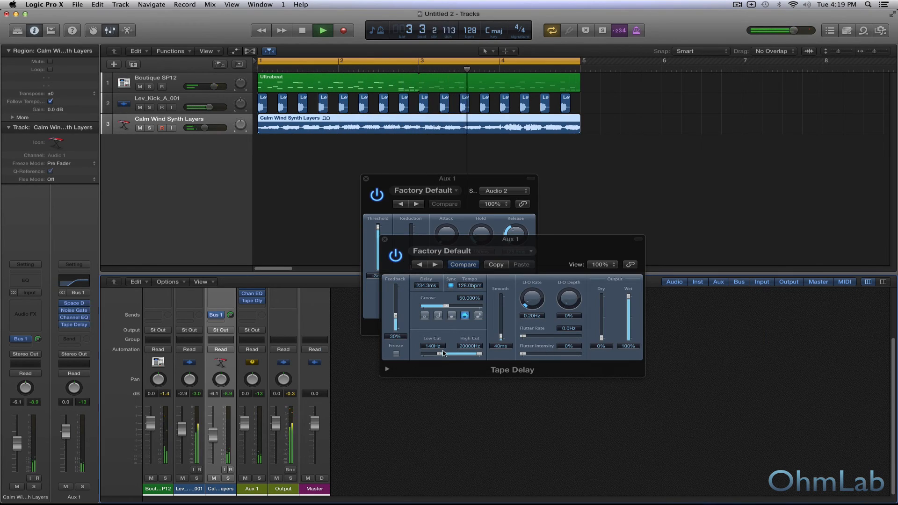
Set the Tape Delay's low cut to 200 Hz and switch the synth's Bus 1 send off and on to compare.
drag(443, 353, 443, 355)
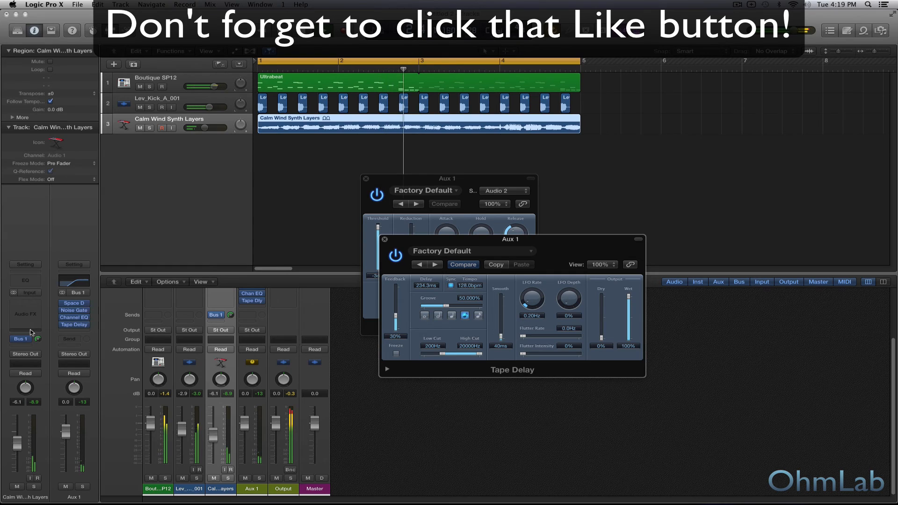
click(15, 339)
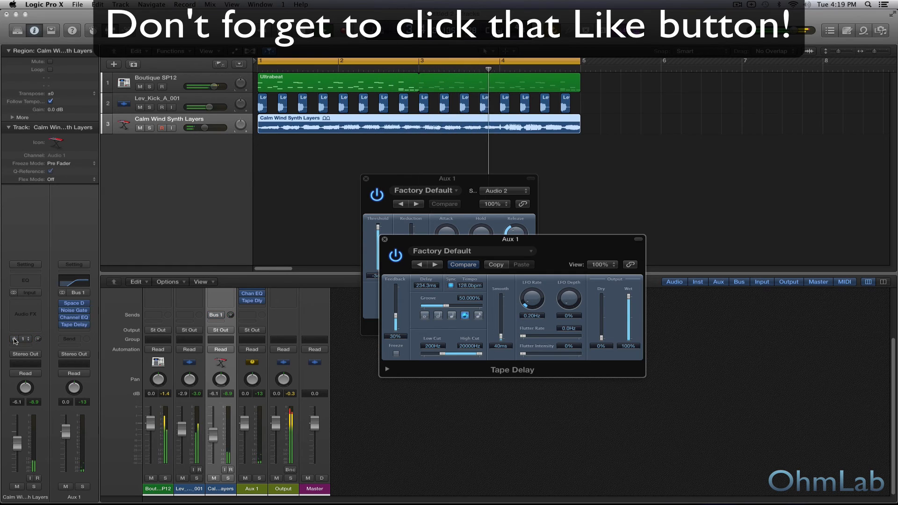
click(15, 339)
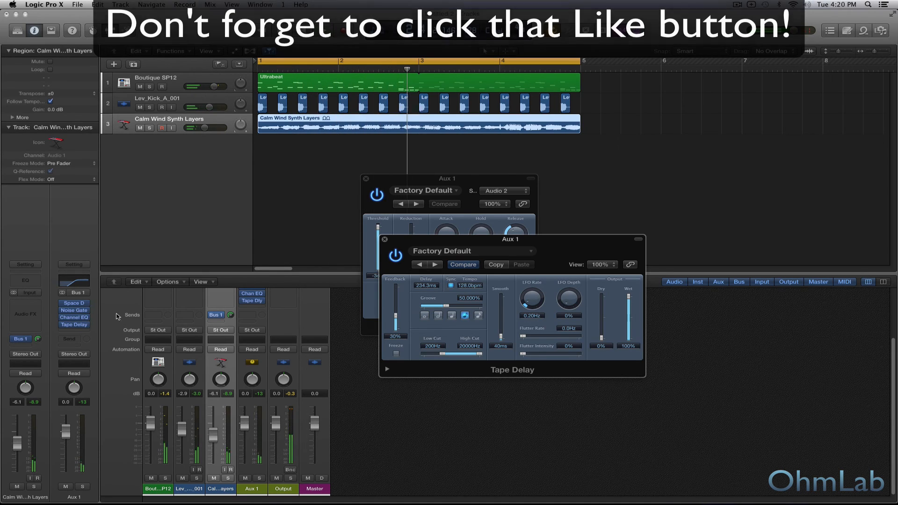
Load the 03.6s String Hall preset from the Large Spaces Halls category into Aux 1's Space Designer.
click(75, 305)
click(407, 162)
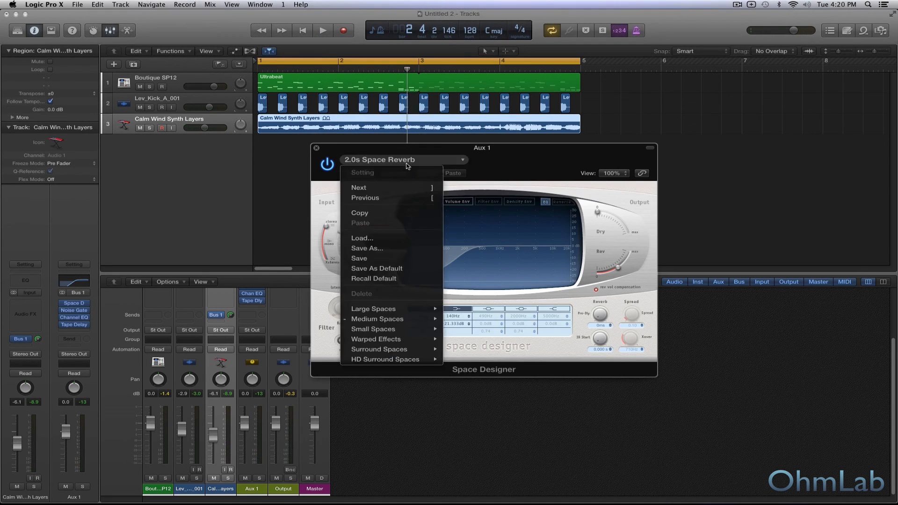
mouse_move(380, 310)
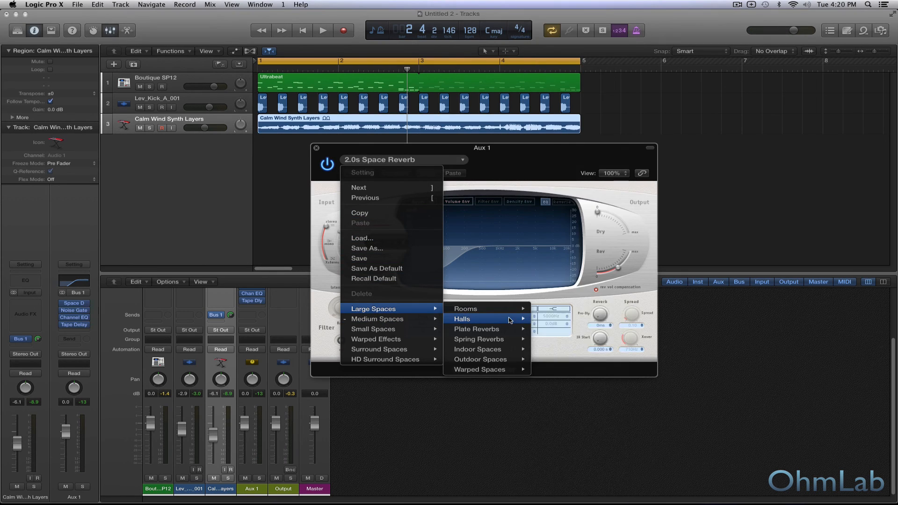
mouse_move(463, 319)
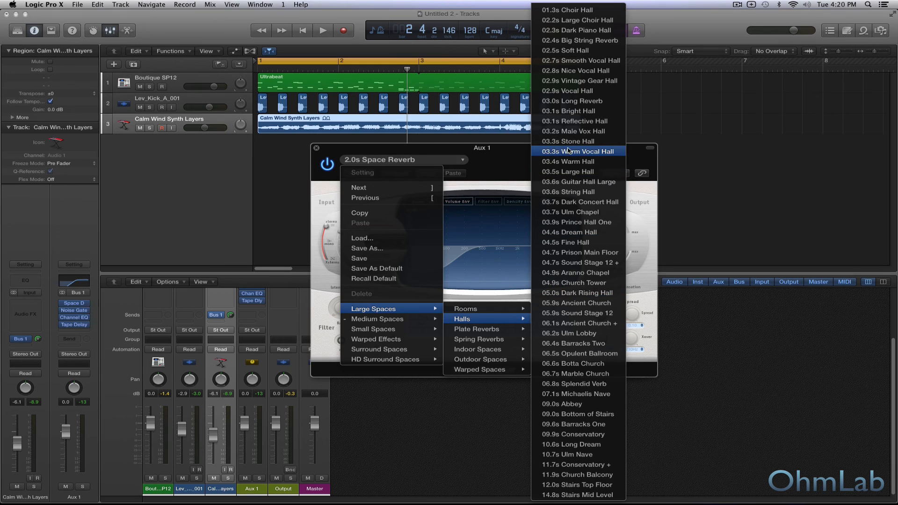
click(569, 192)
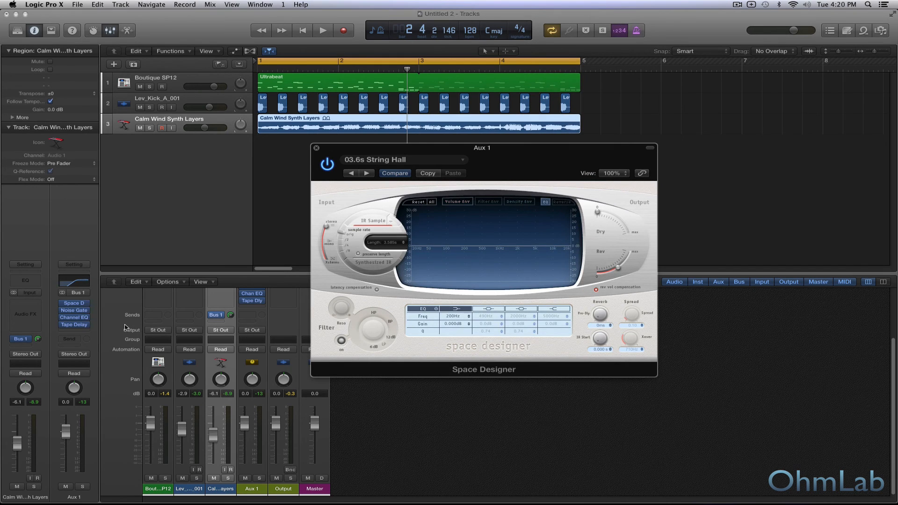
Play the loop briefly to audition the String Hall reverb, stop playback, and close Space Designer.
key(space)
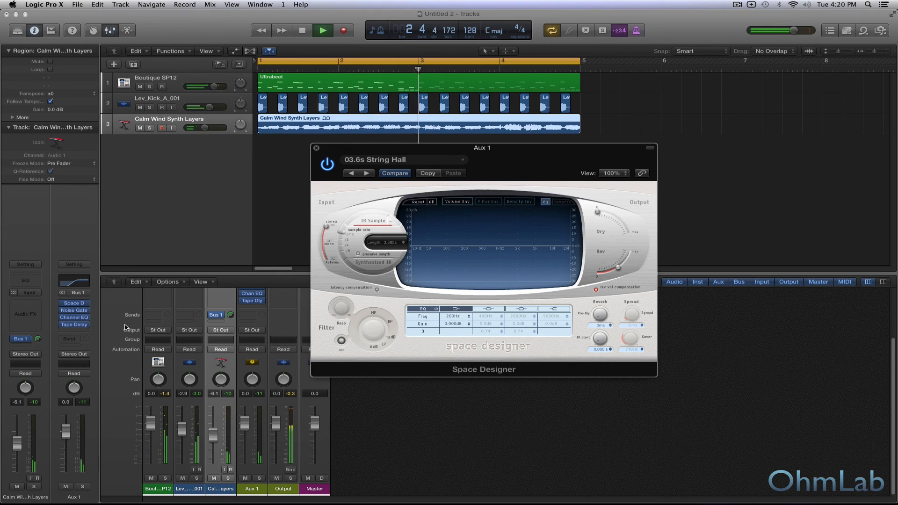
key(space)
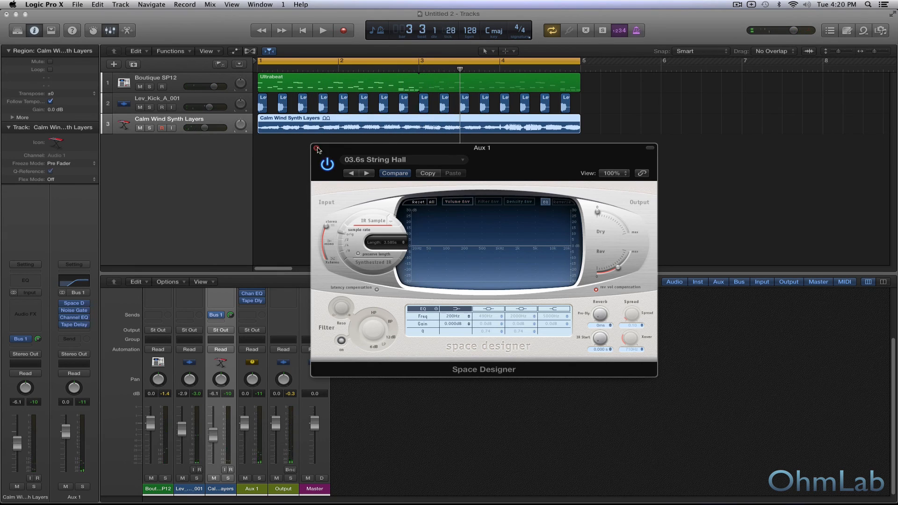
click(316, 148)
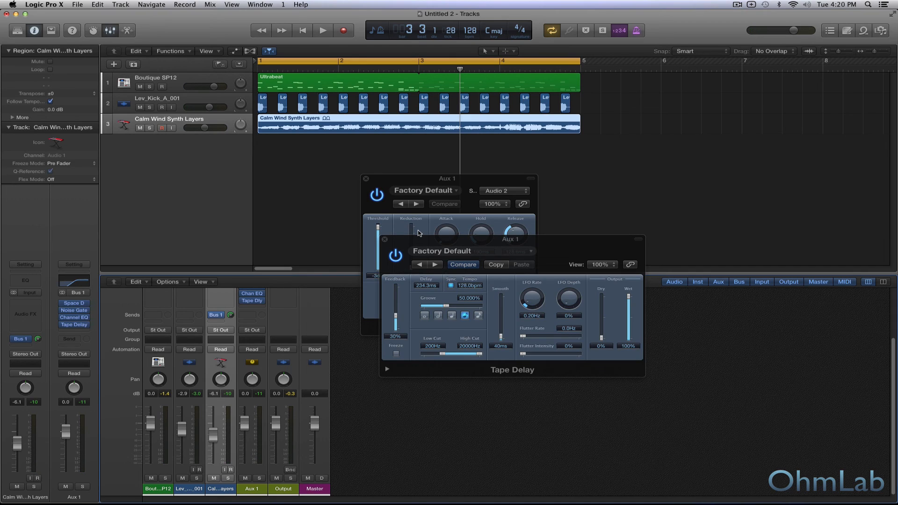